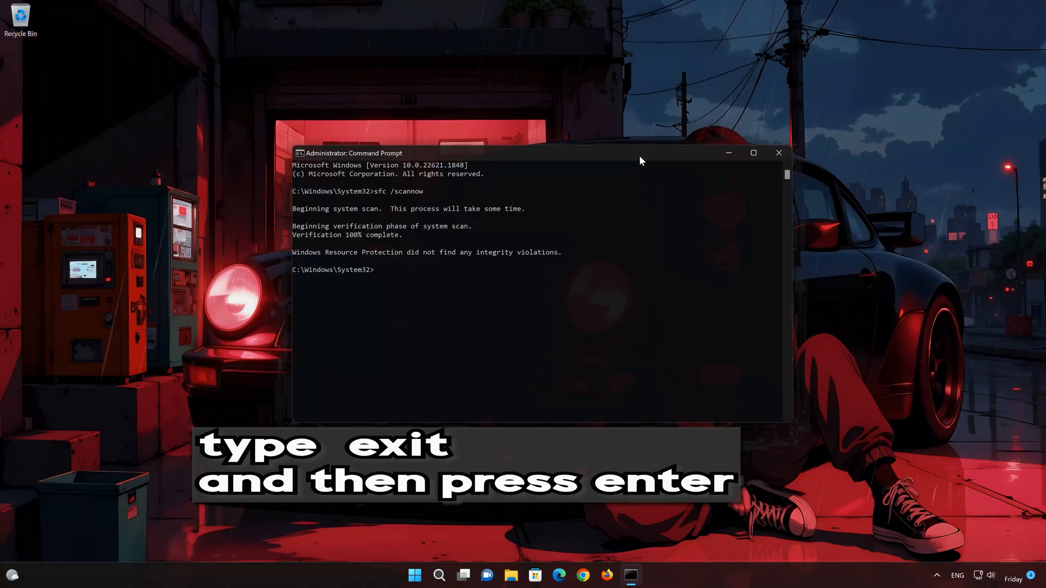
- Close the Command Prompt session with the exit command
text(xit)
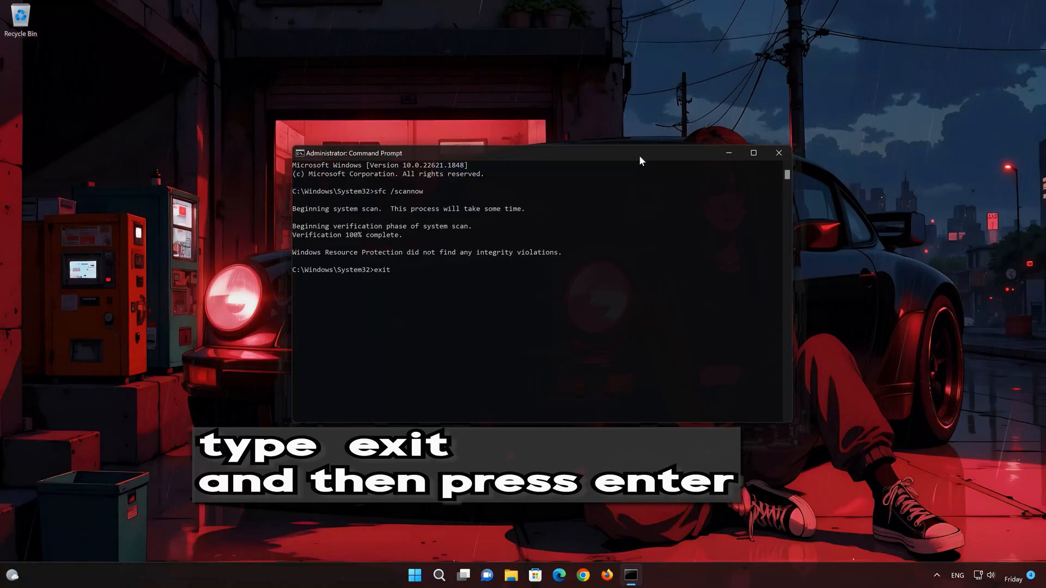
key(Return)
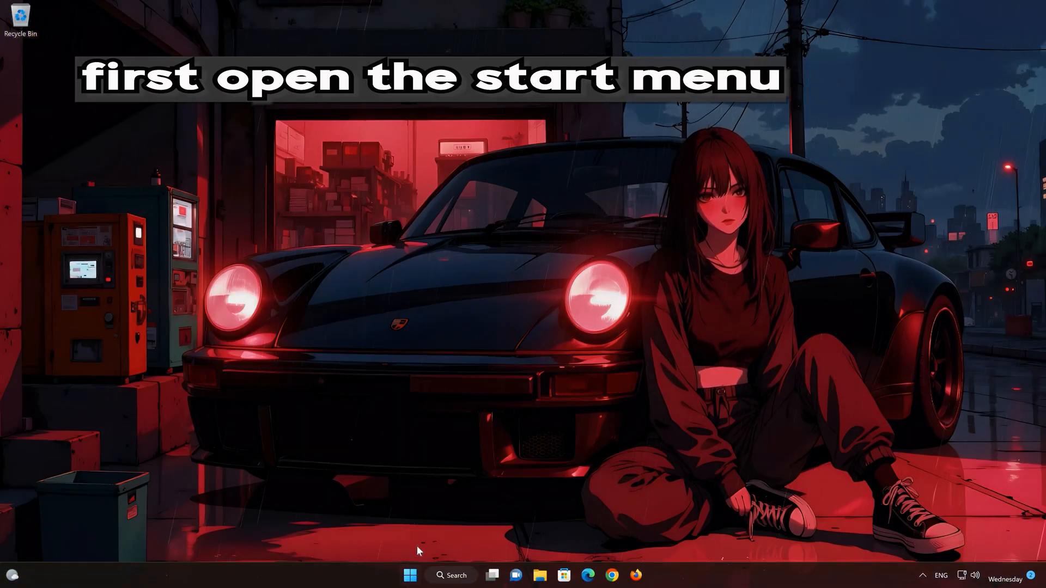
- Open the Windows Update page in the Settings app
click(409, 573)
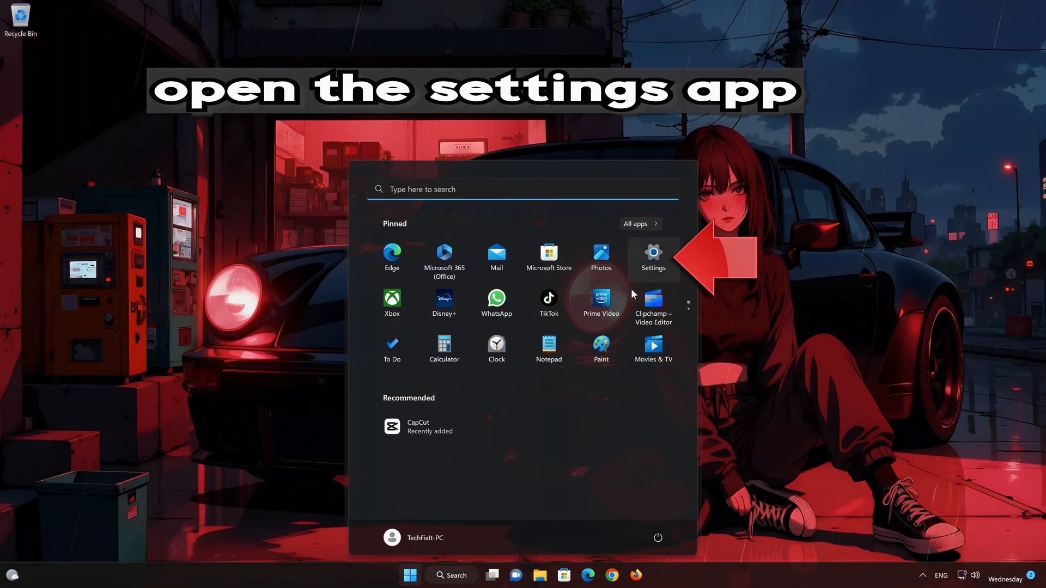
click(654, 256)
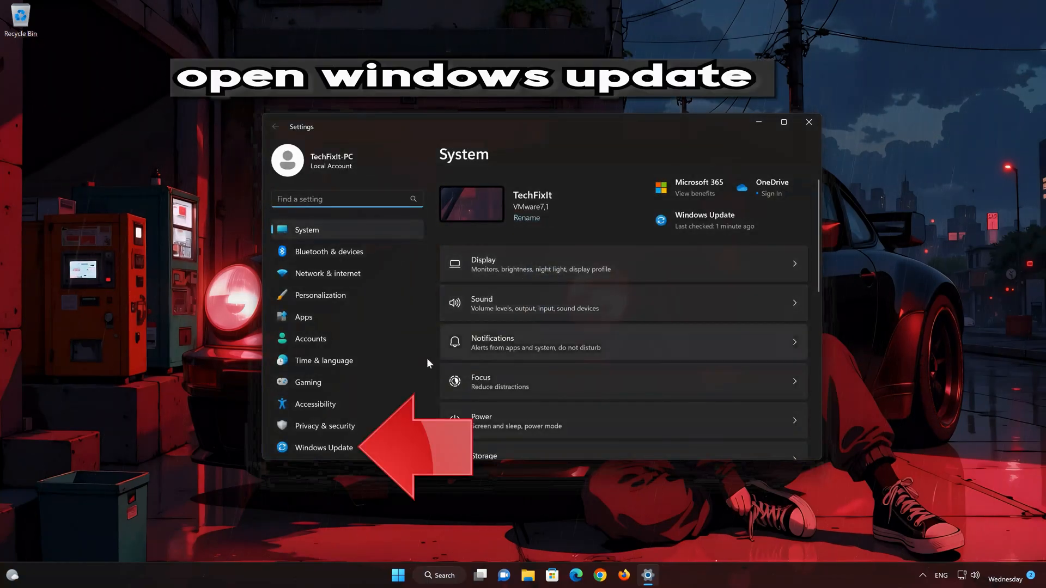
click(351, 448)
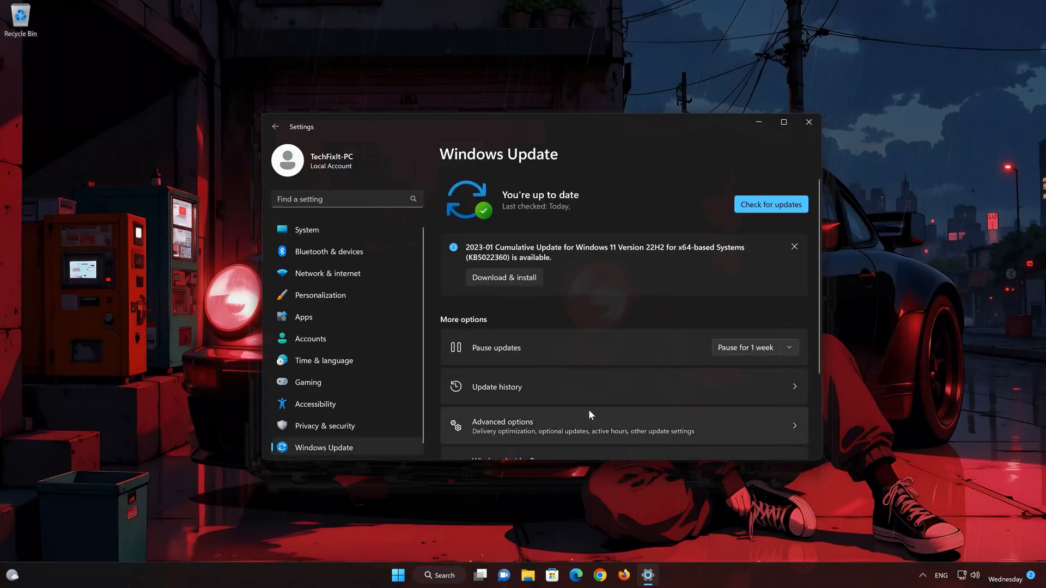
- Restart the device into Advanced startup from the Recovery page found under the Windows Update advanced options
scroll(589, 410, down, 3)
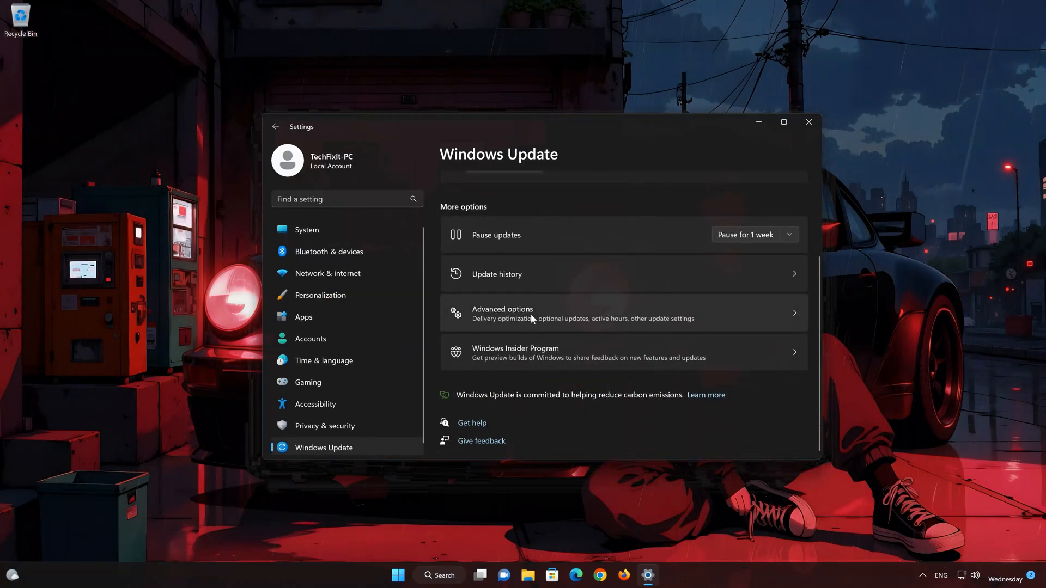
click(531, 314)
scroll(532, 315, down, 4)
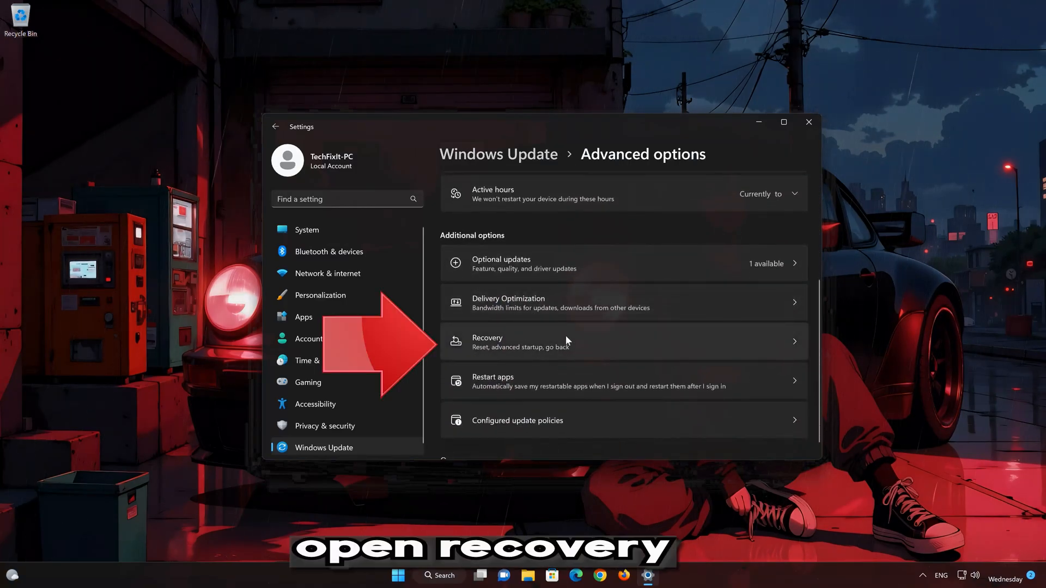
click(532, 339)
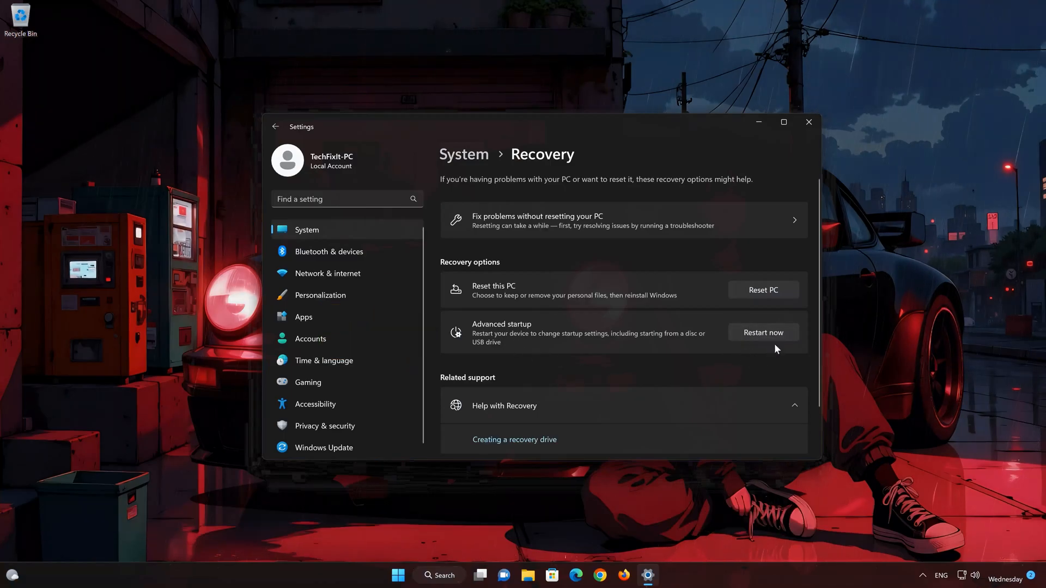
click(763, 334)
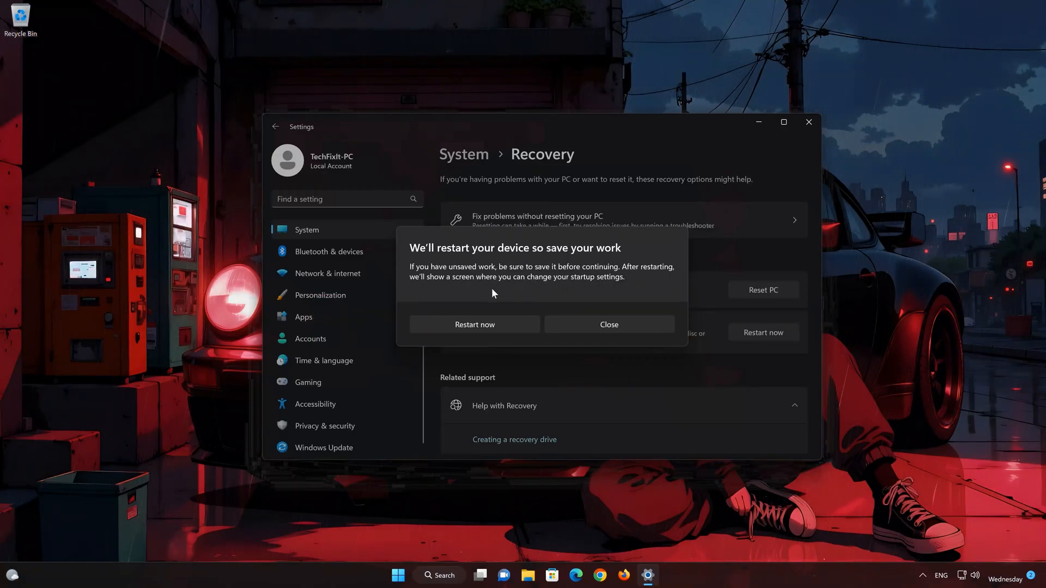
click(500, 324)
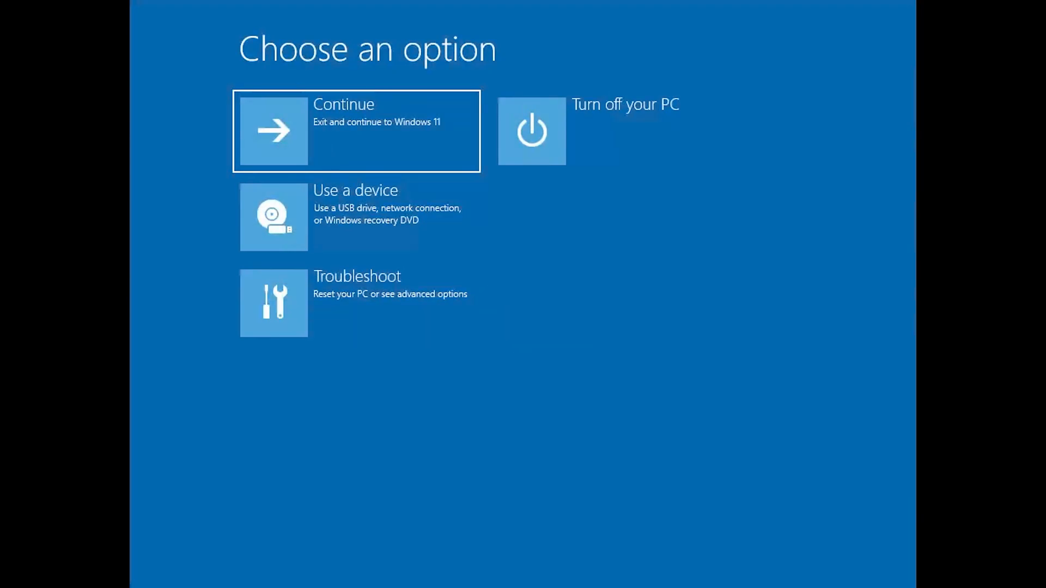
- Restart through the Startup Settings troubleshooting option and boot Windows with Enable Safe Mode
click(293, 324)
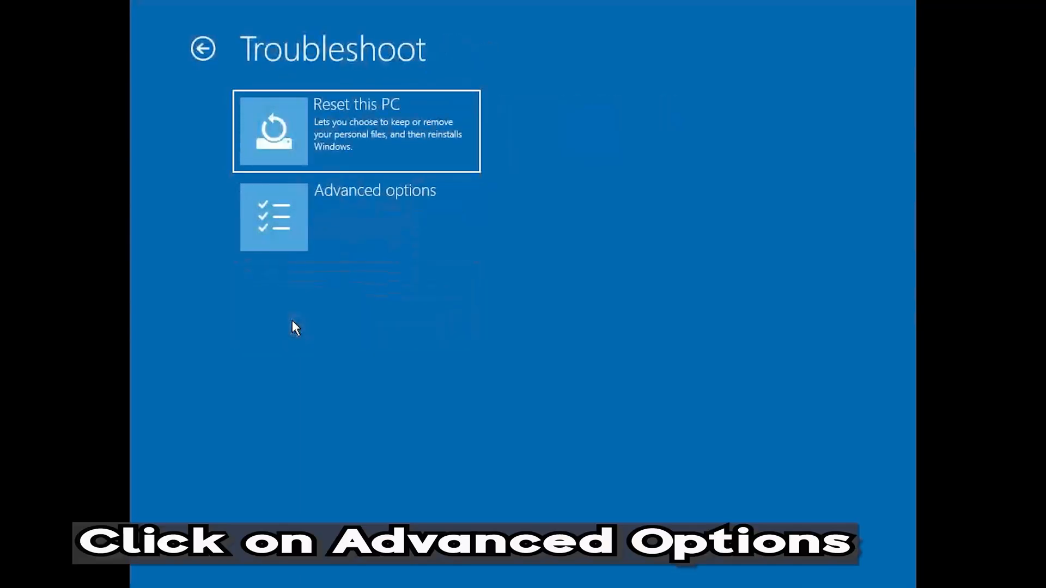
click(380, 219)
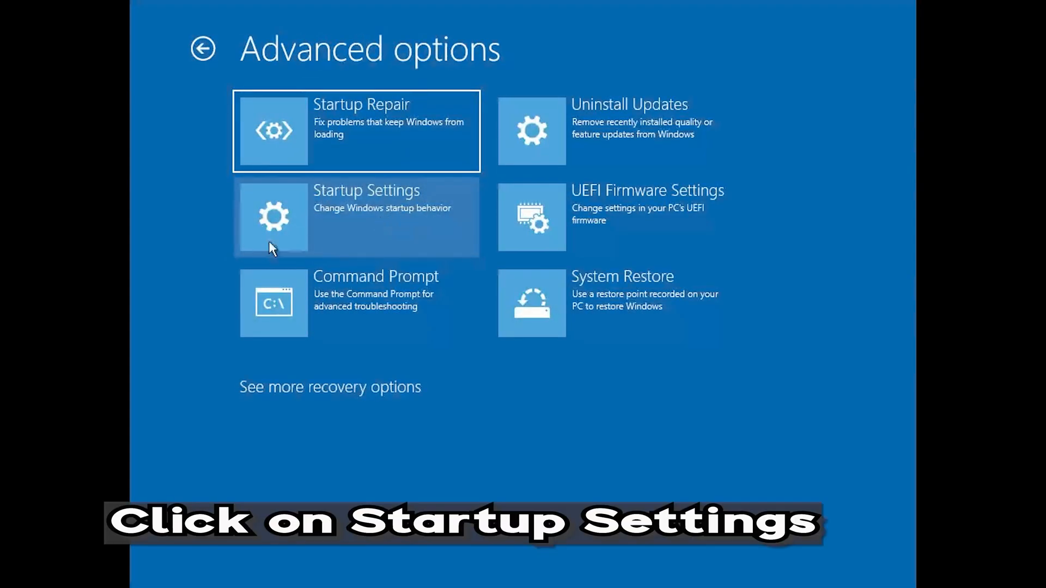
click(397, 217)
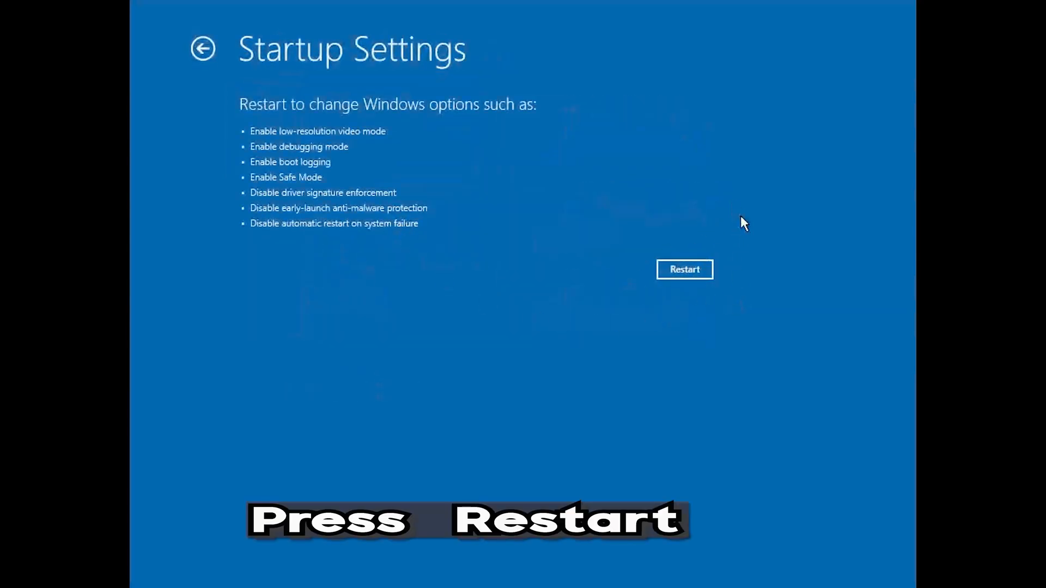
click(685, 269)
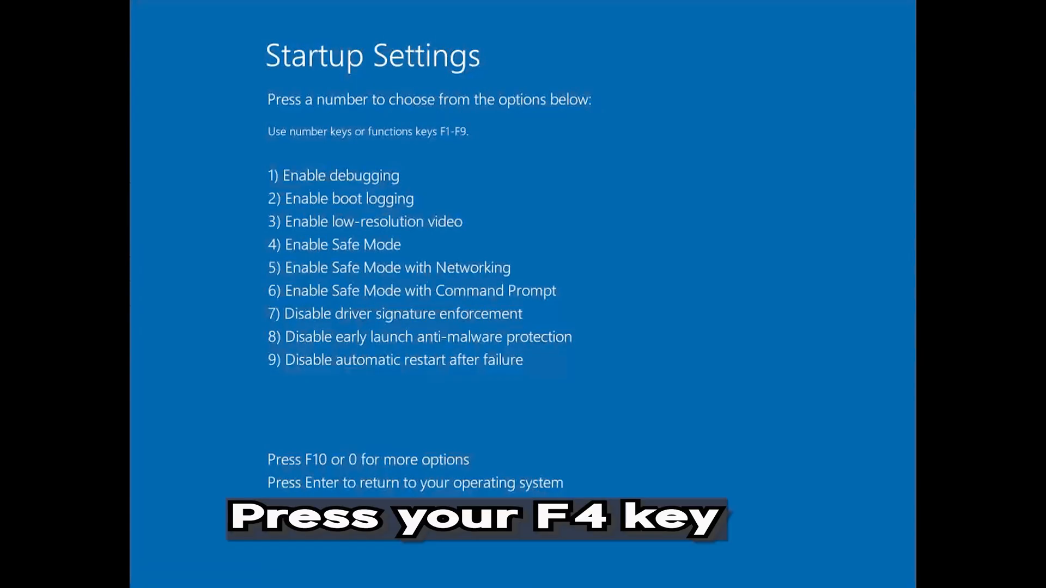
key(F4)
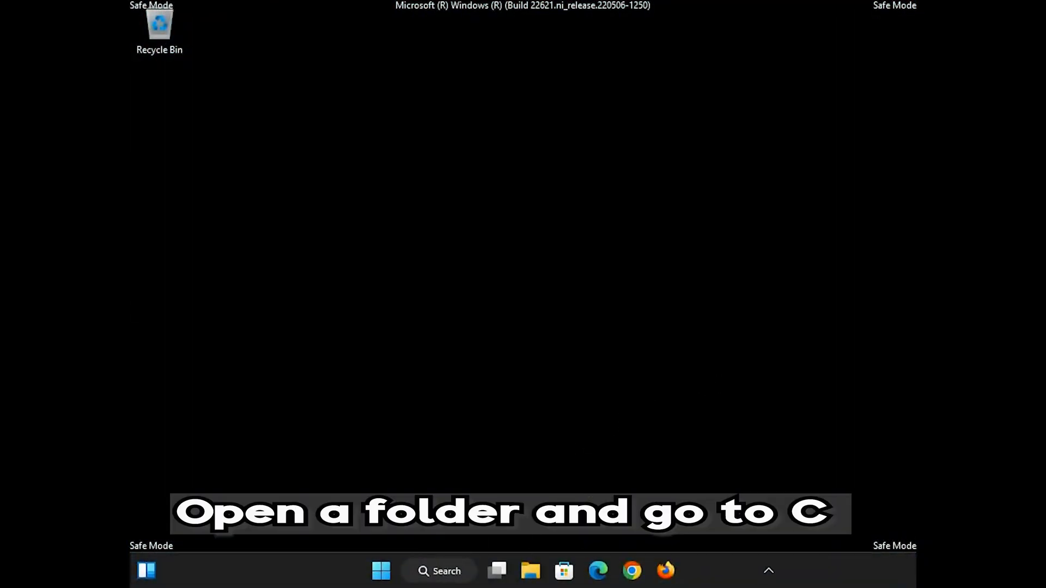
- Browse to the Windows folder on Local Disk (C:) in File Explorer
click(532, 571)
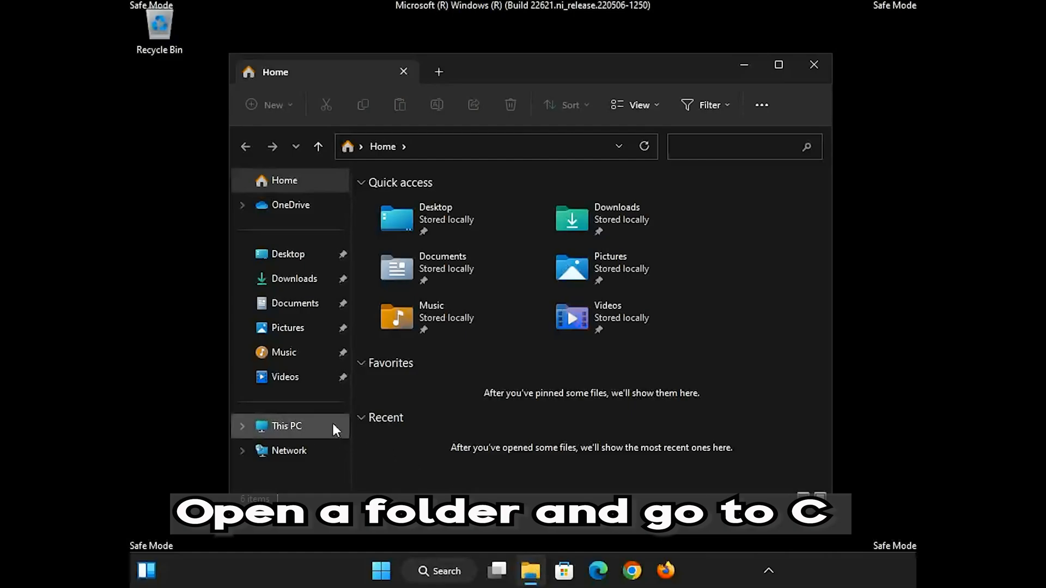
click(237, 429)
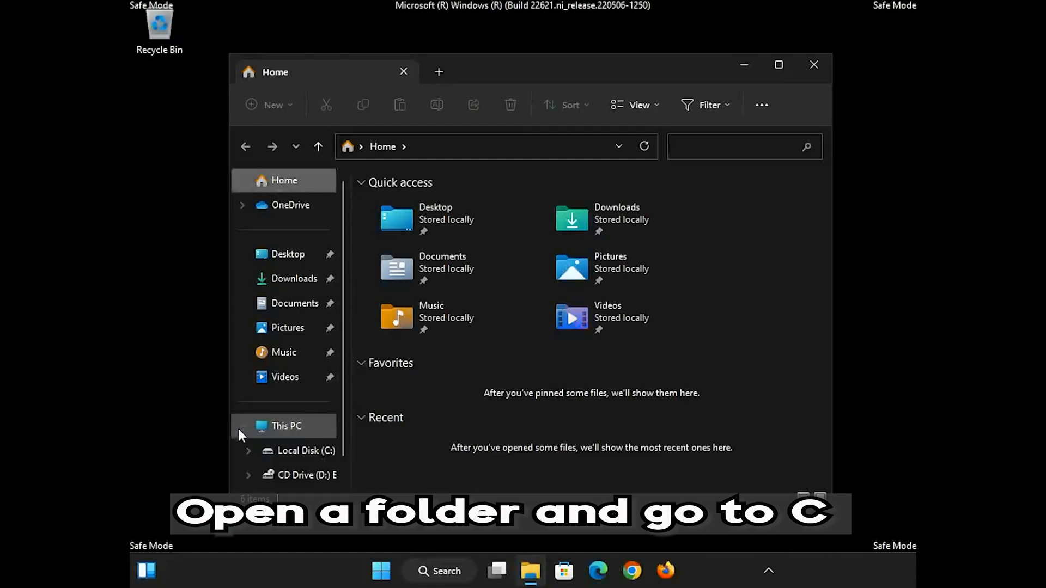
click(309, 452)
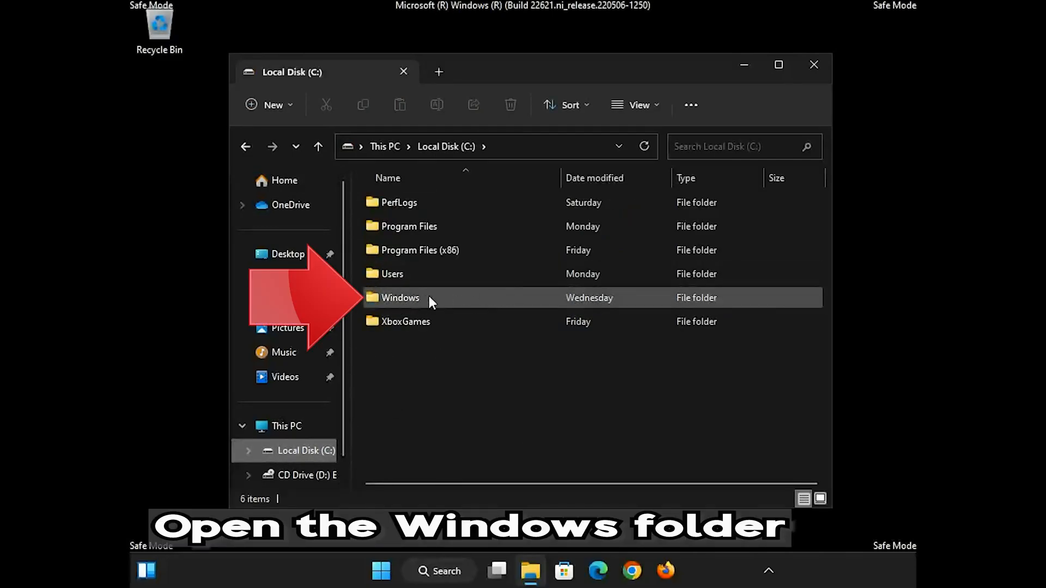
double_click(429, 296)
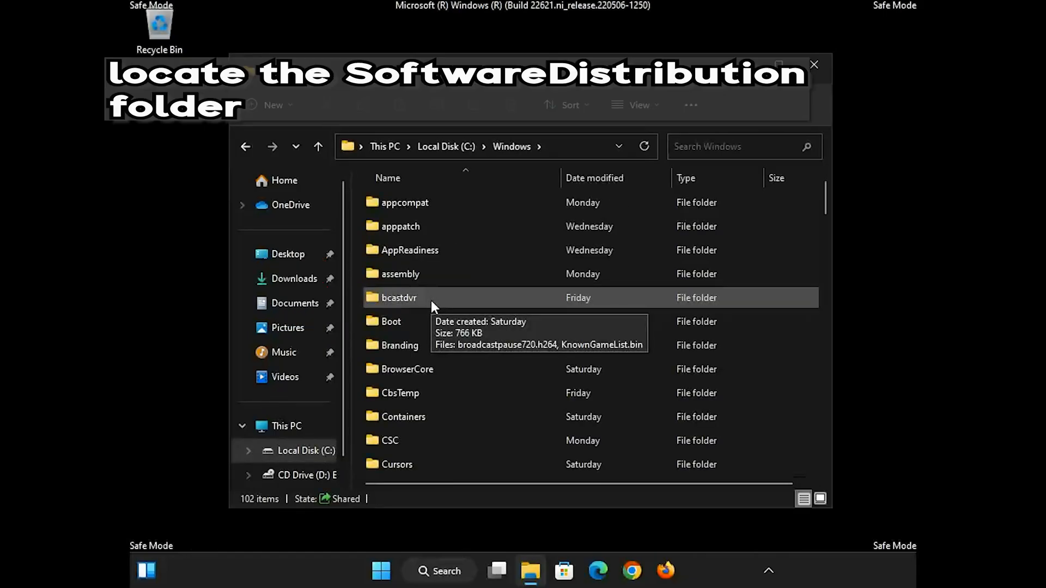
- Delete the SoftwareDistribution folder from C:\Windows and close the File Explorer window
scroll(431, 305, down, 8)
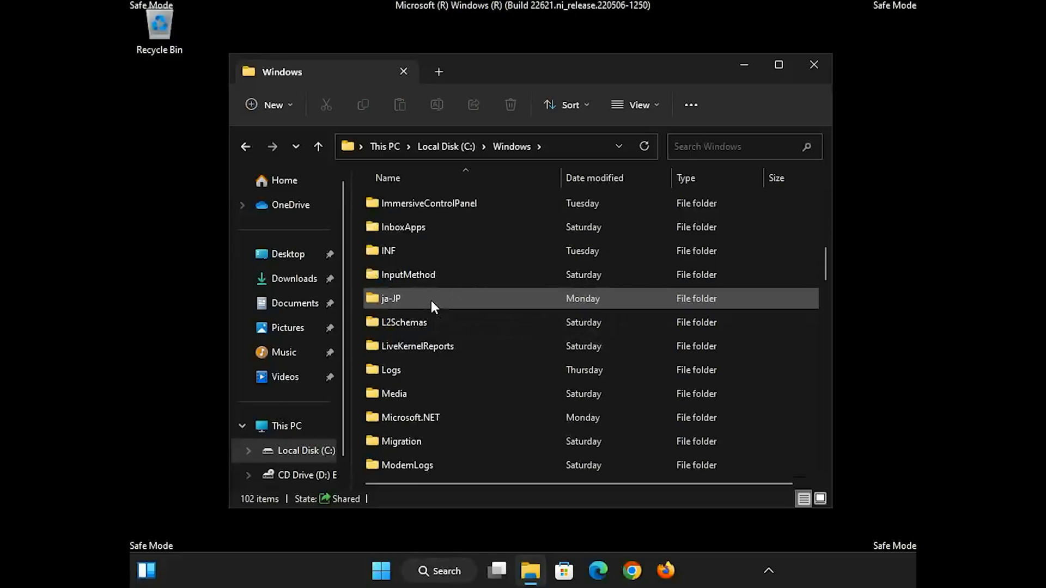
scroll(431, 300, down, 8)
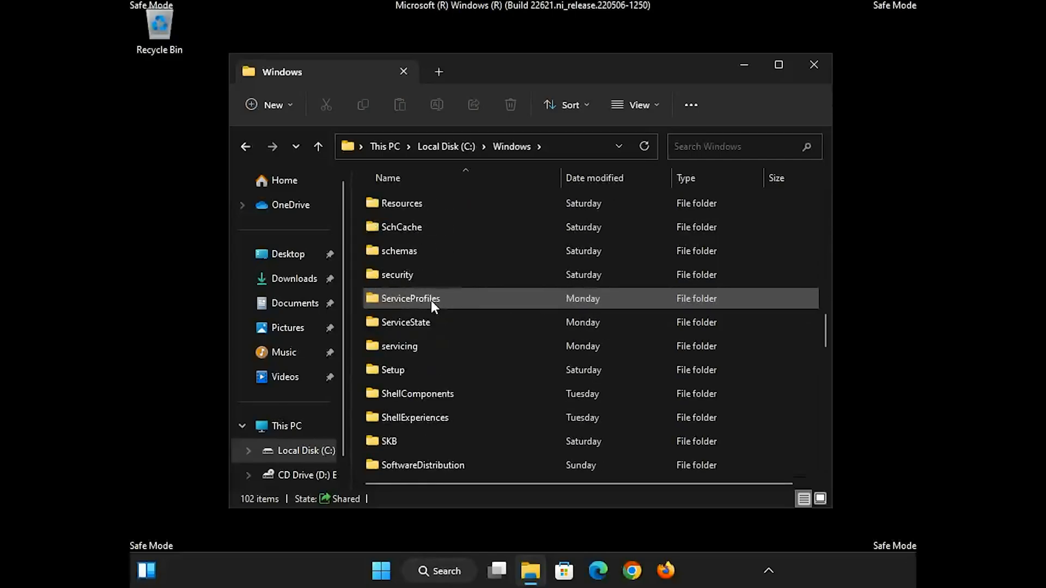
scroll(430, 300, down, 1)
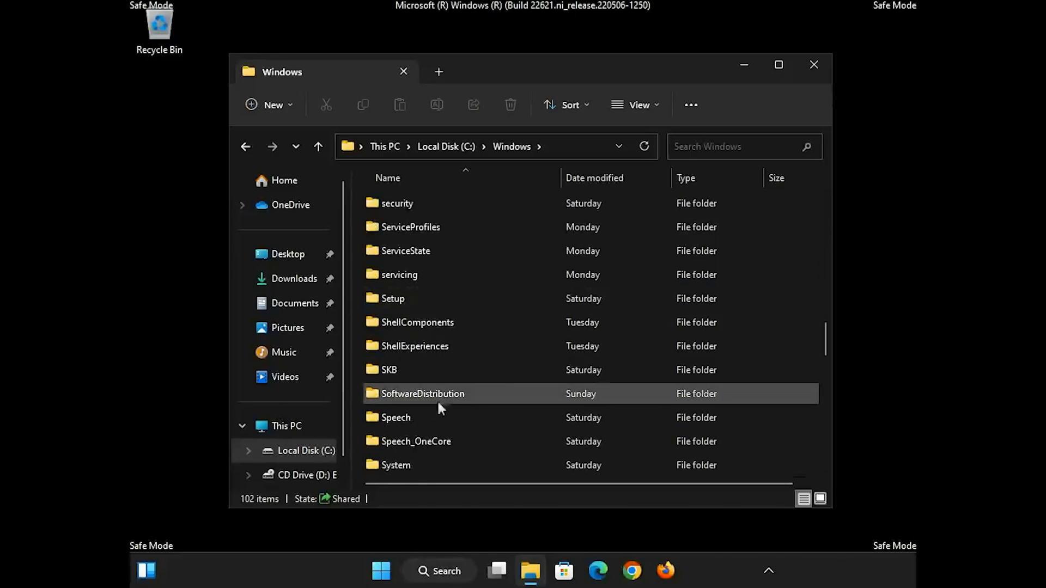
click(492, 394)
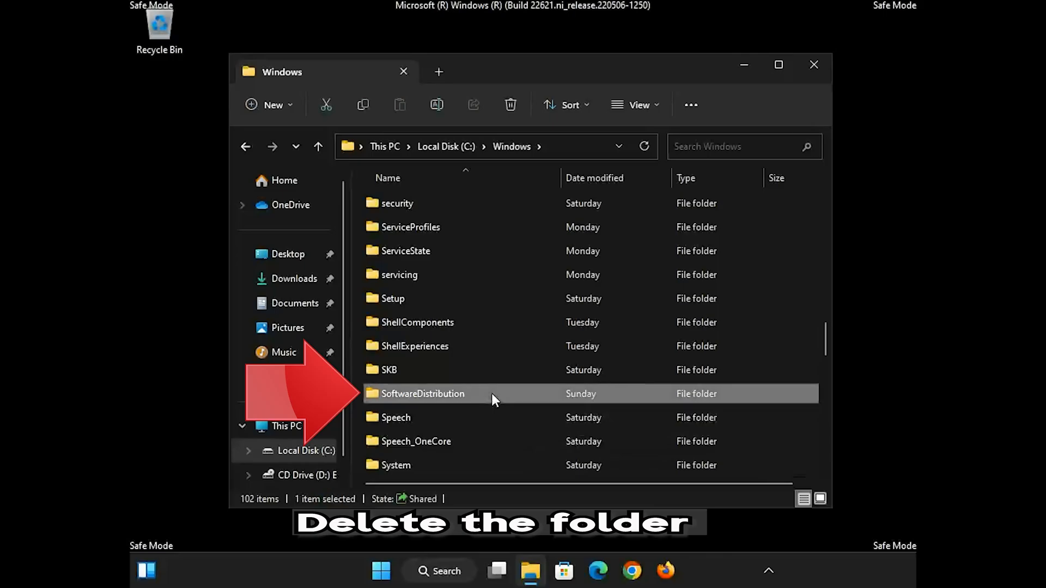
right_click(492, 394)
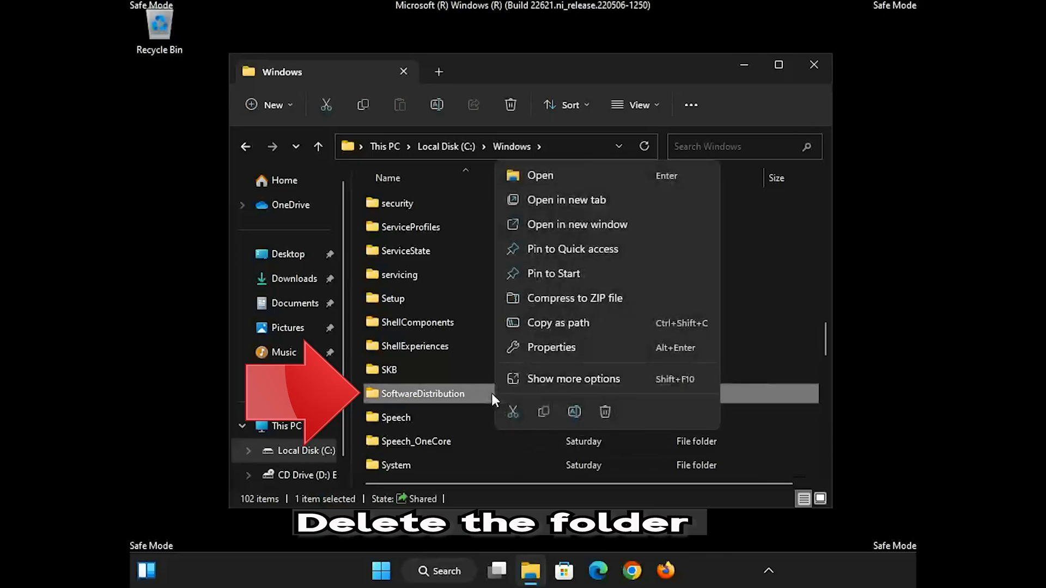
click(605, 413)
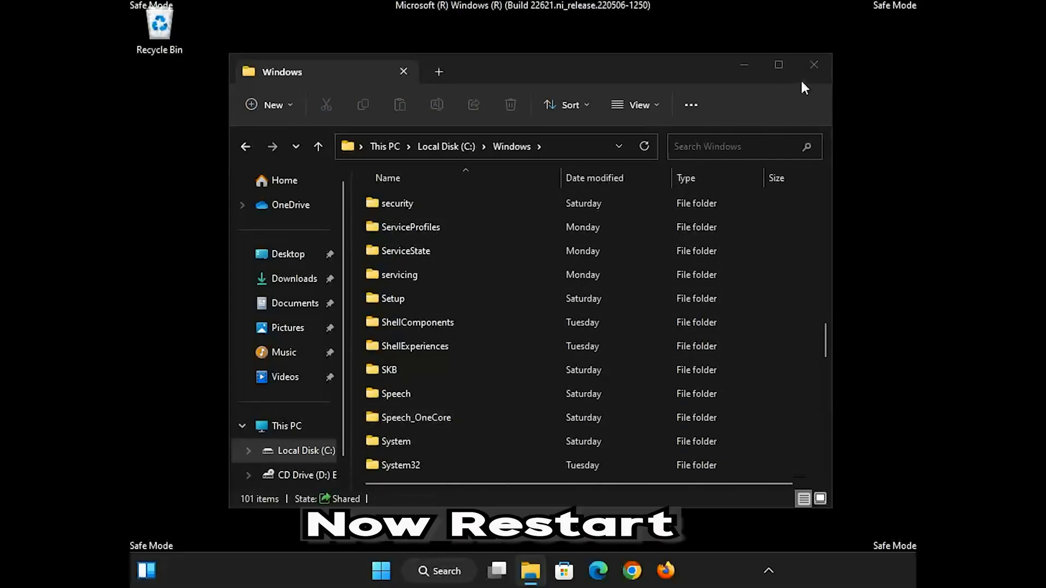
click(813, 66)
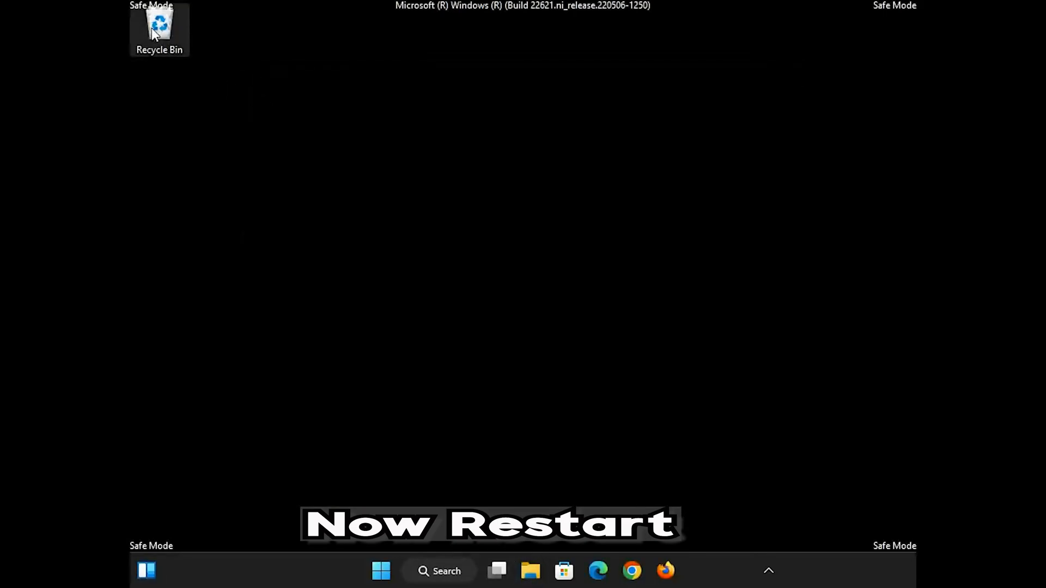
- Empty the Recycle Bin and agree to permanently delete the SoftwareDistribution folder
right_click(152, 28)
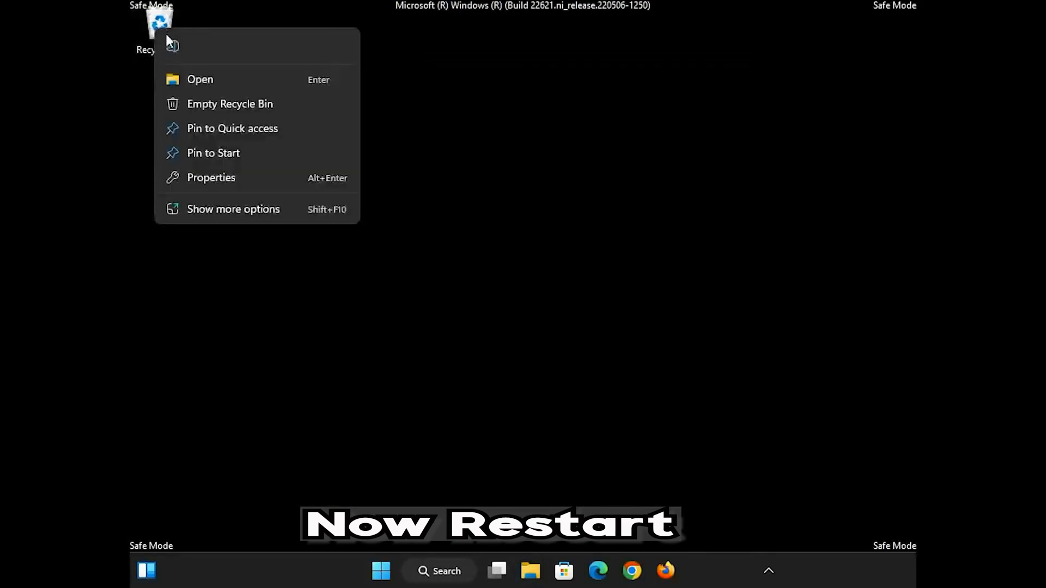
click(214, 105)
click(582, 344)
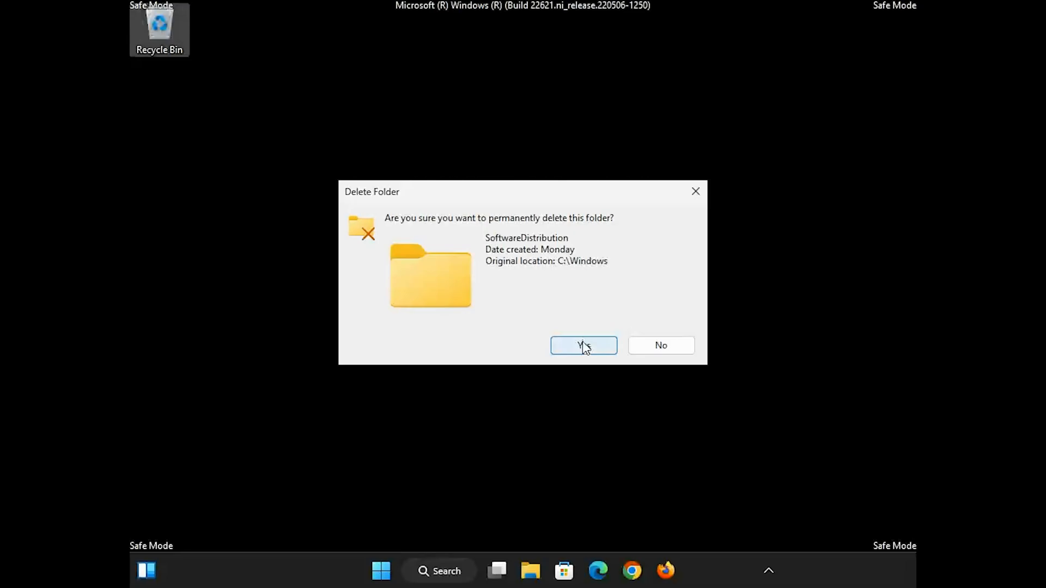
- Restart the PC from Safe Mode
click(381, 575)
click(711, 520)
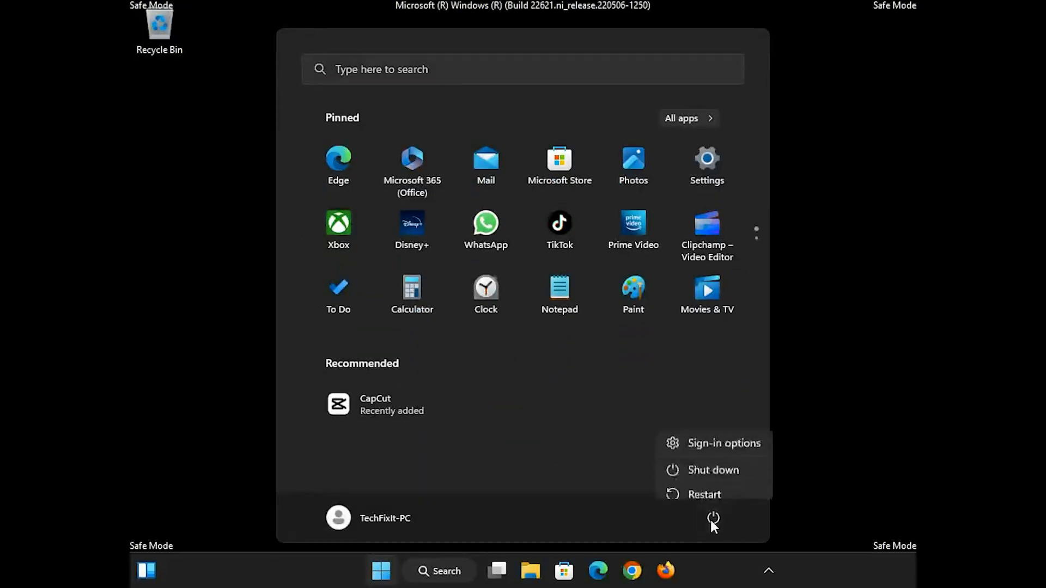
click(712, 487)
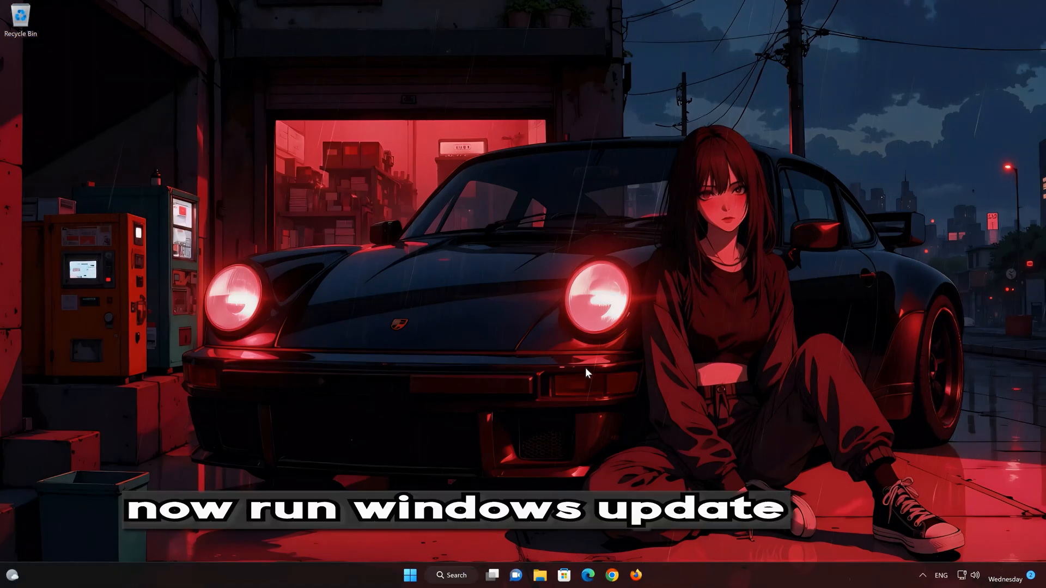
- Check for updates on the Windows Update page of the Settings app
click(409, 575)
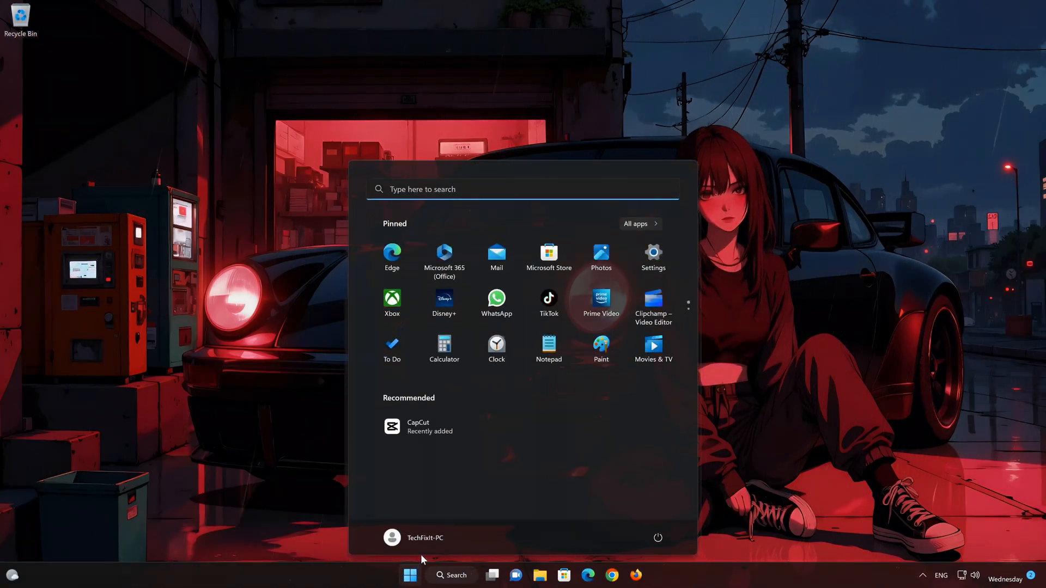
click(641, 263)
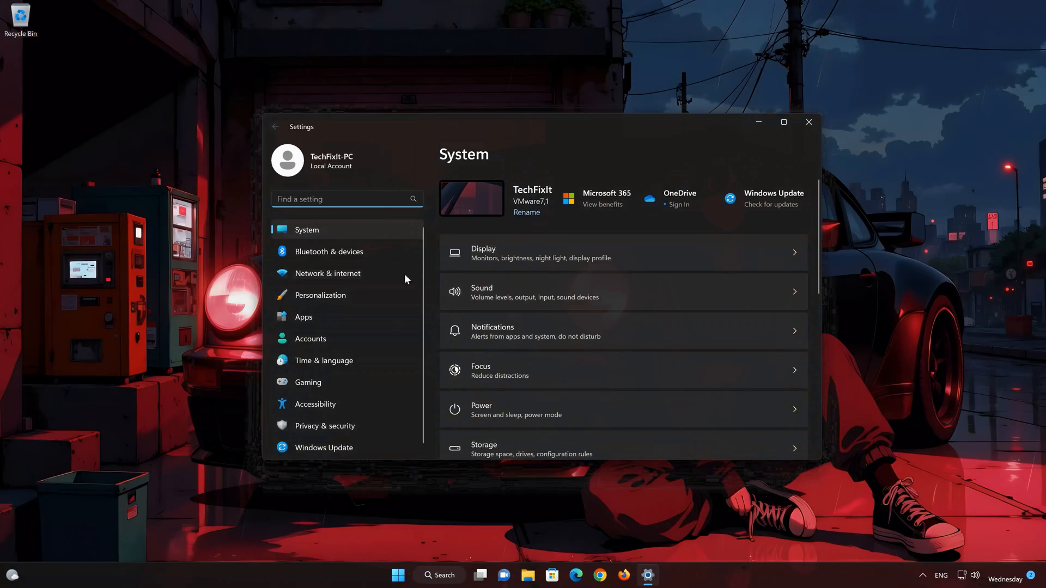
click(338, 448)
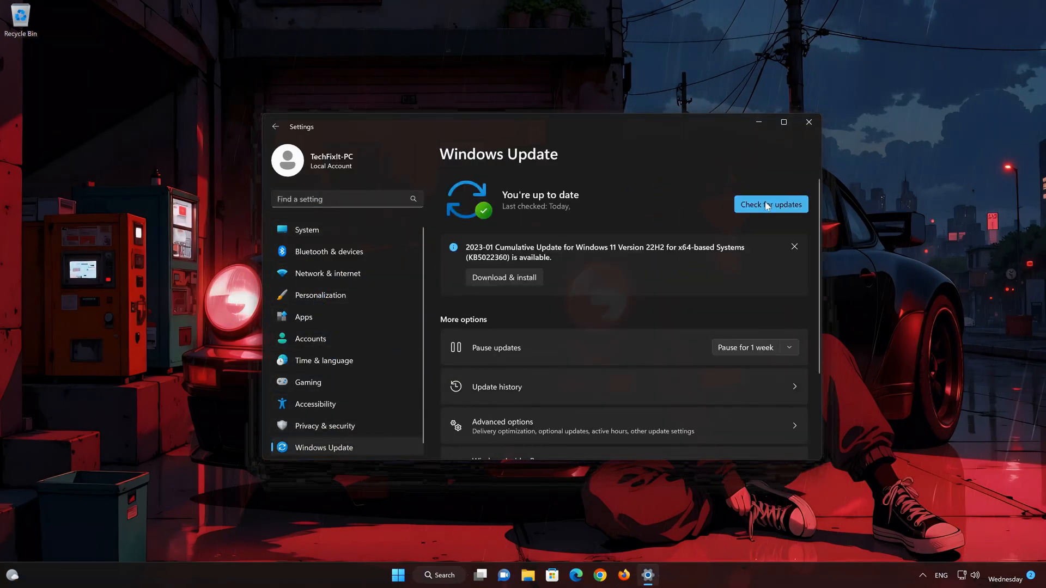
click(767, 201)
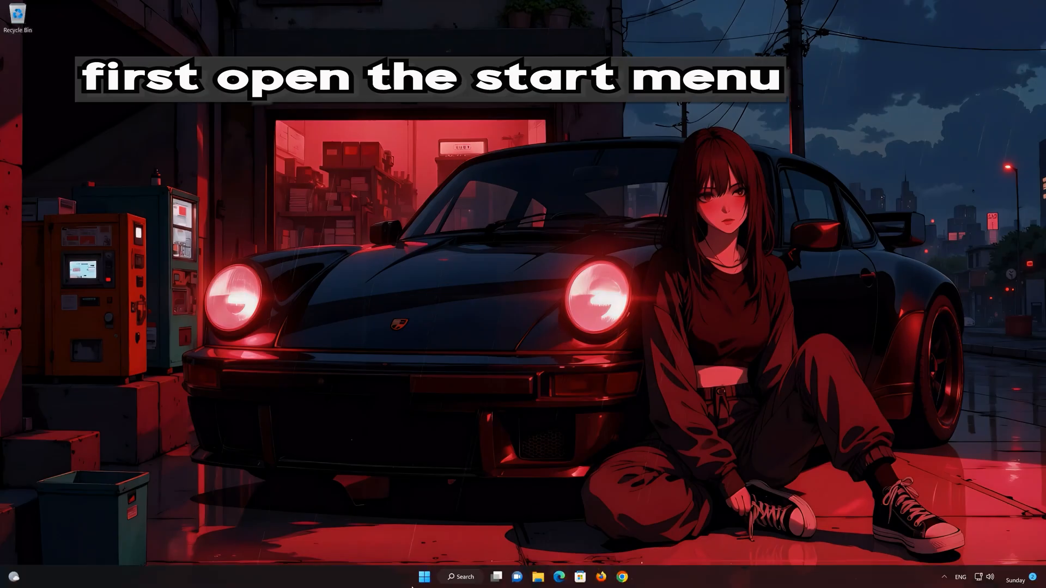
- Run the Windows Update troubleshooter from the other troubleshooters in the Settings app's system troubleshooting options
click(418, 581)
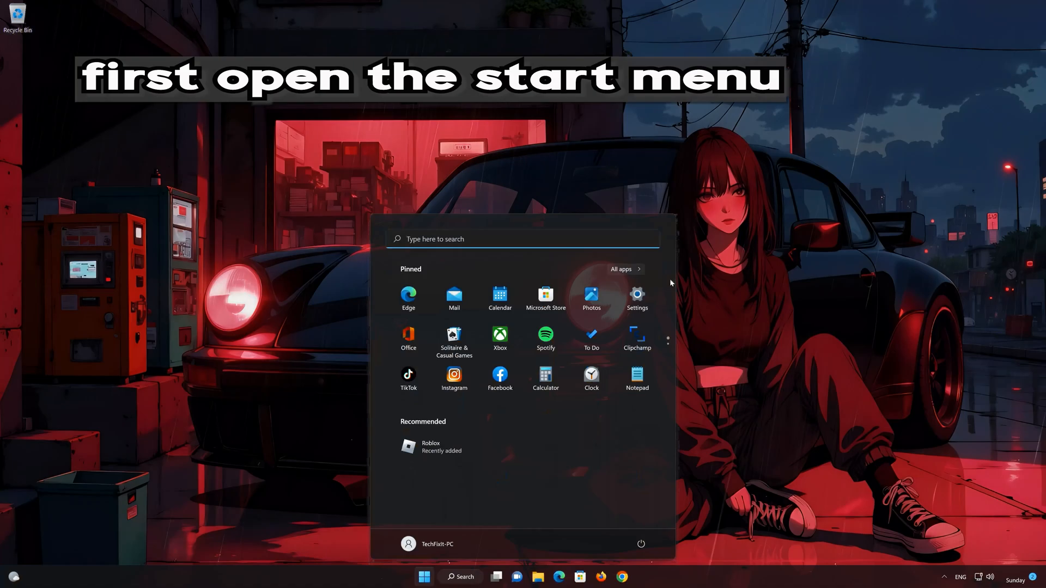
click(641, 308)
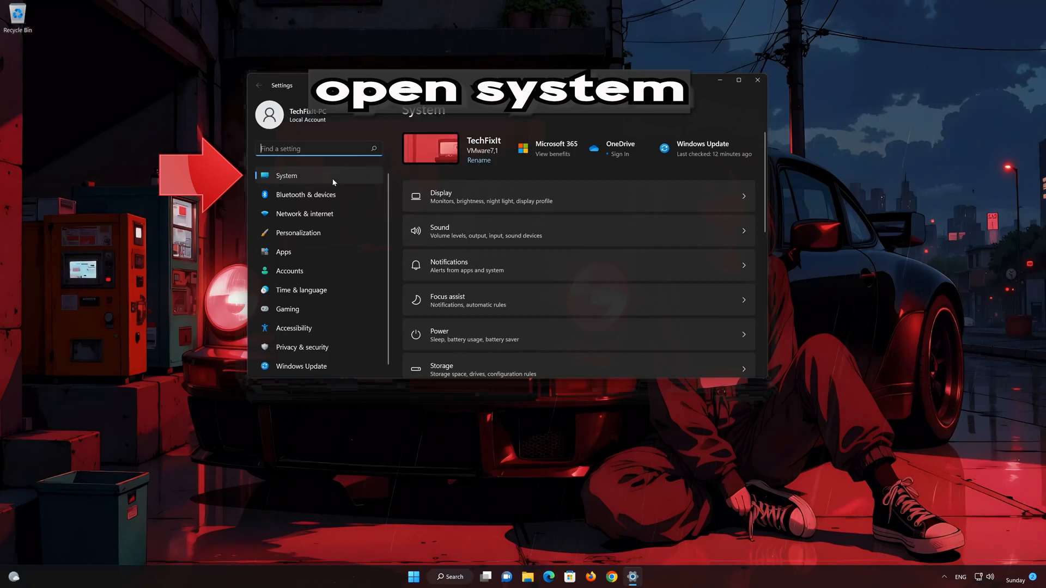
scroll(479, 231, down, 2)
scroll(478, 231, down, 3)
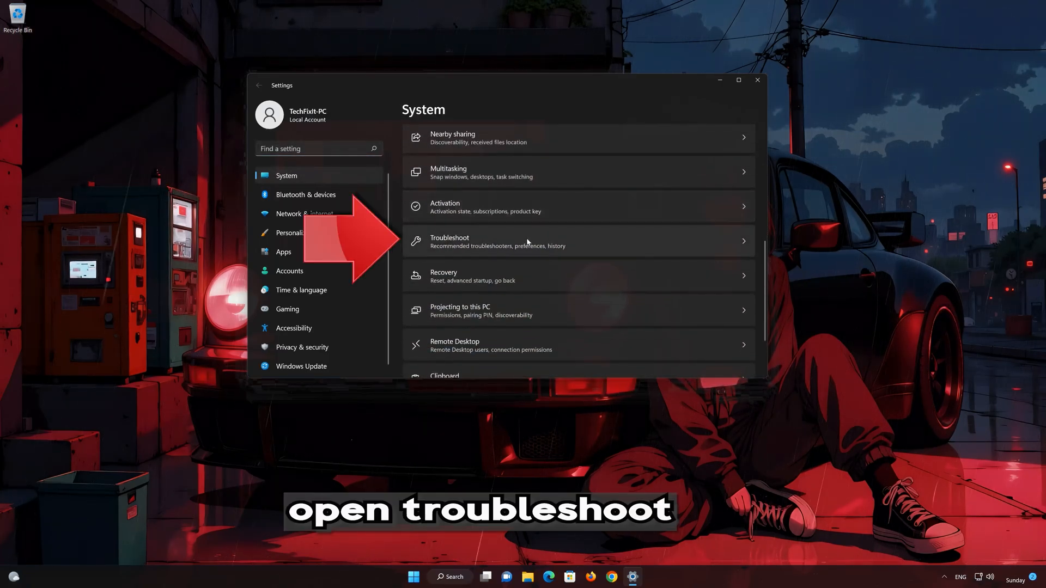
click(542, 242)
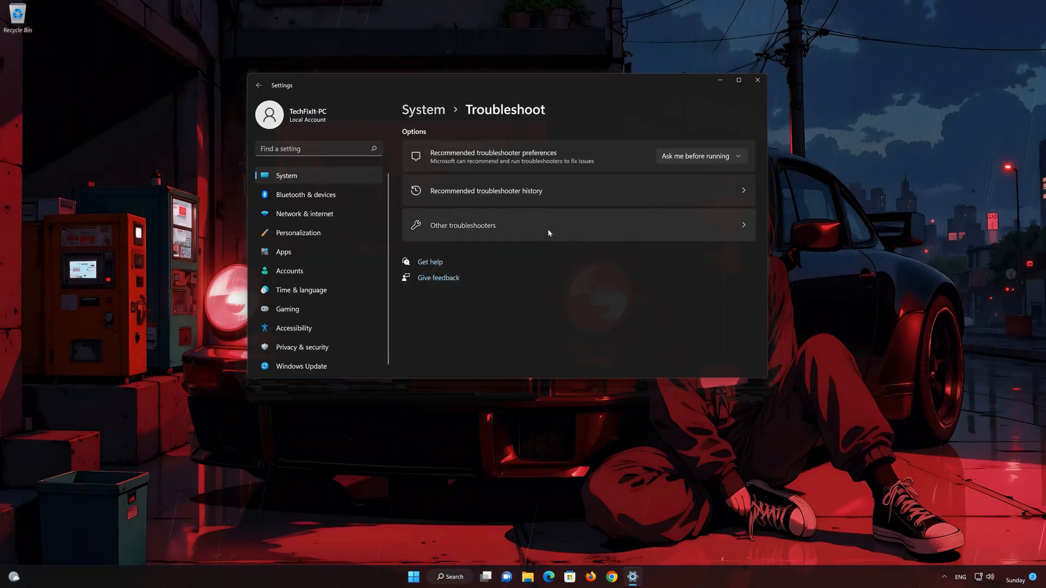
click(549, 231)
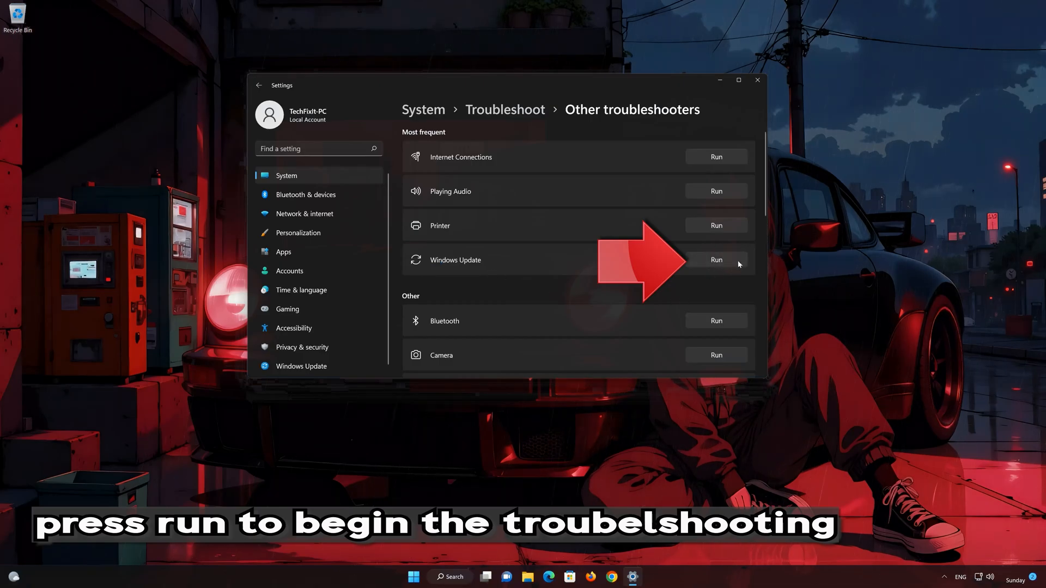
click(718, 260)
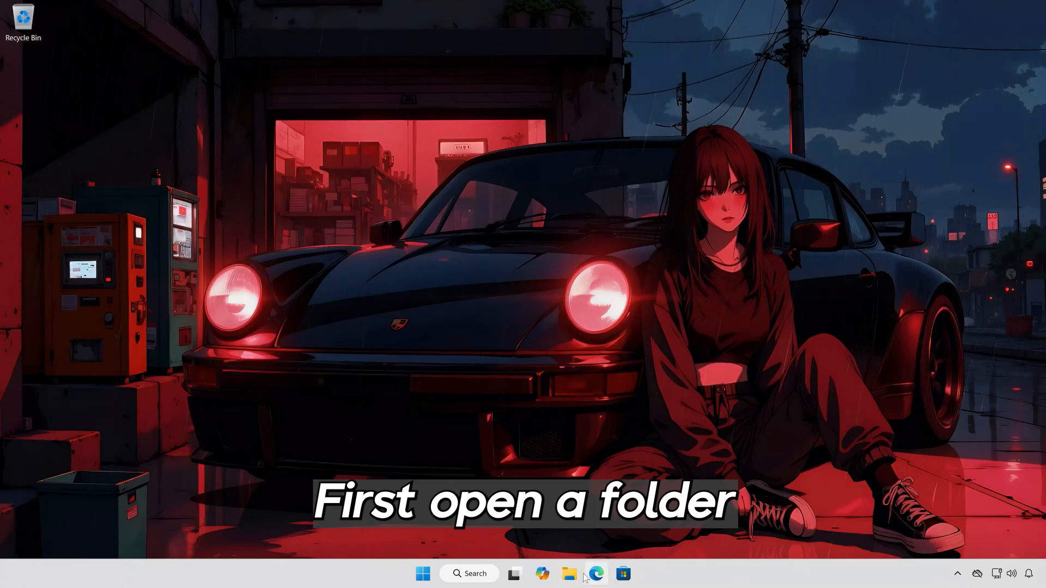
- Open the C:\Windows\SoftwareDistribution folder in File Explorer
click(571, 576)
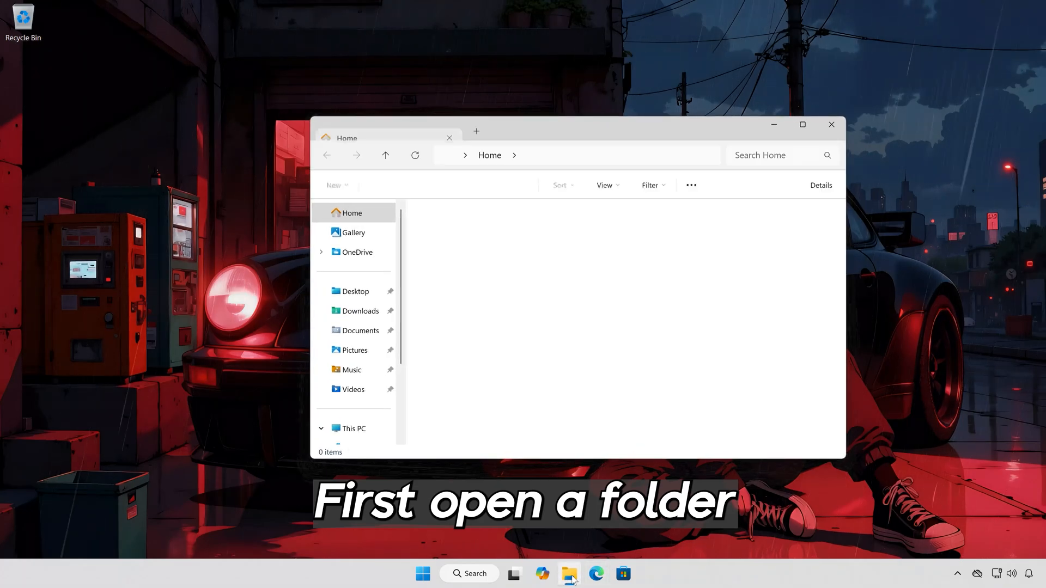
scroll(360, 354, down, 3)
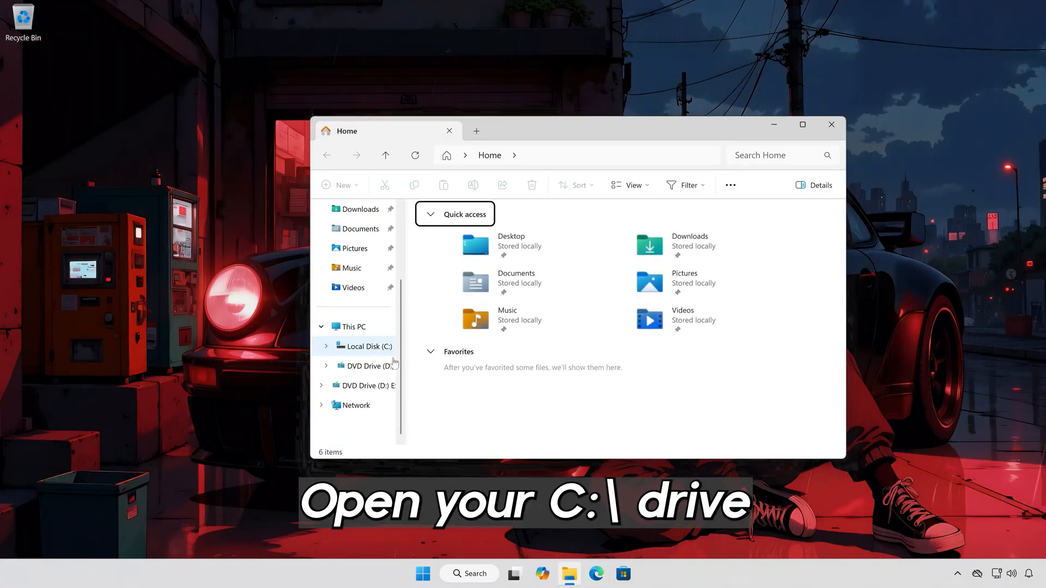
click(369, 347)
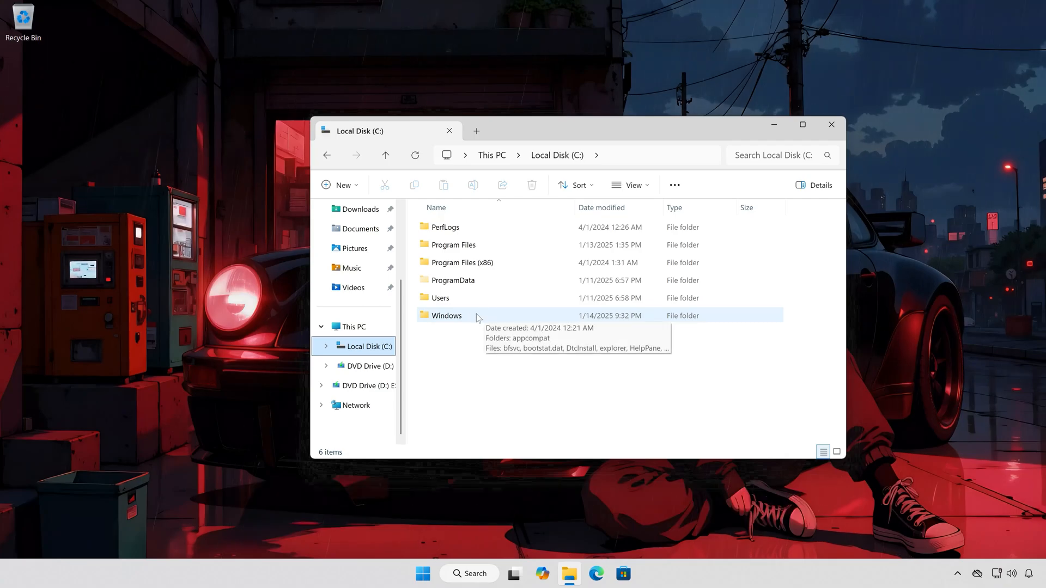
click(478, 316)
double_click(477, 317)
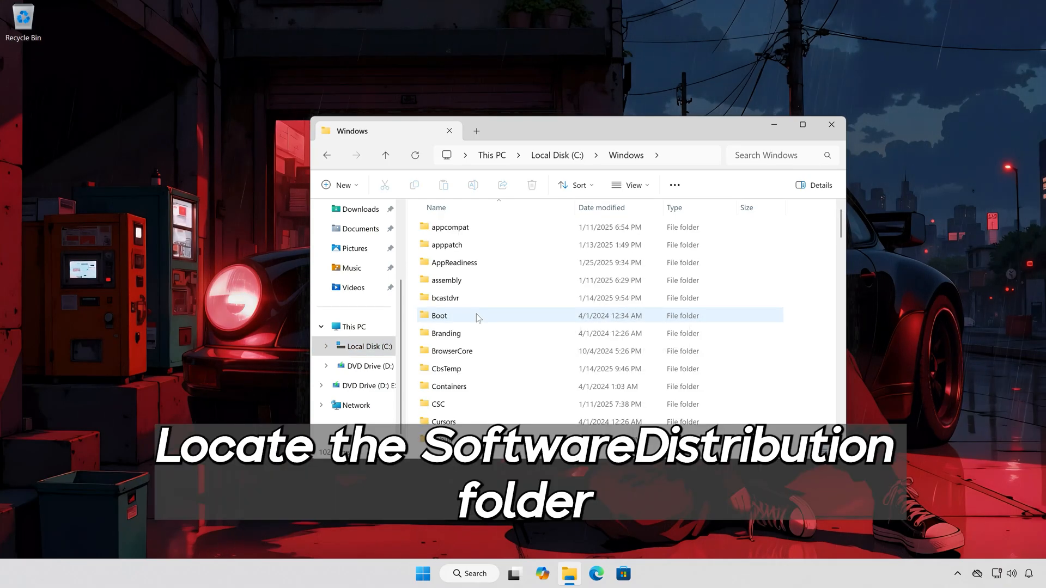
scroll(478, 316, down, 3)
scroll(477, 317, down, 13)
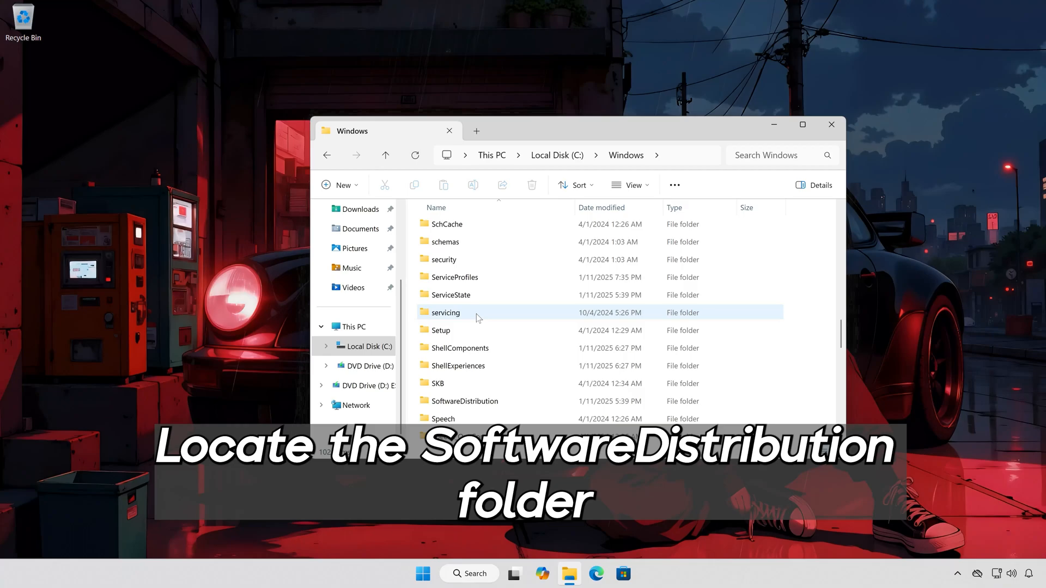
scroll(476, 314, down, 1)
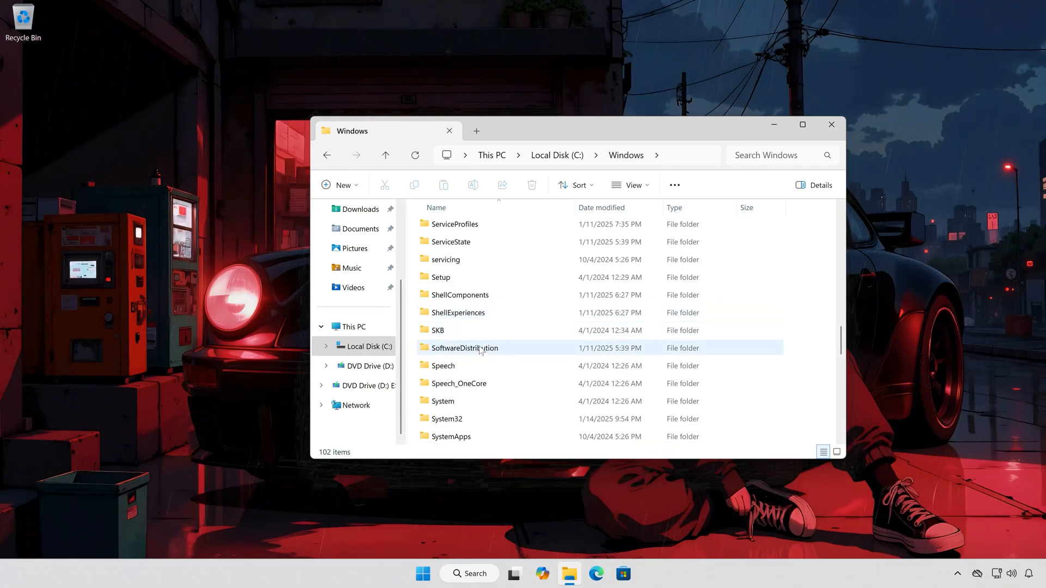
click(480, 350)
double_click(480, 350)
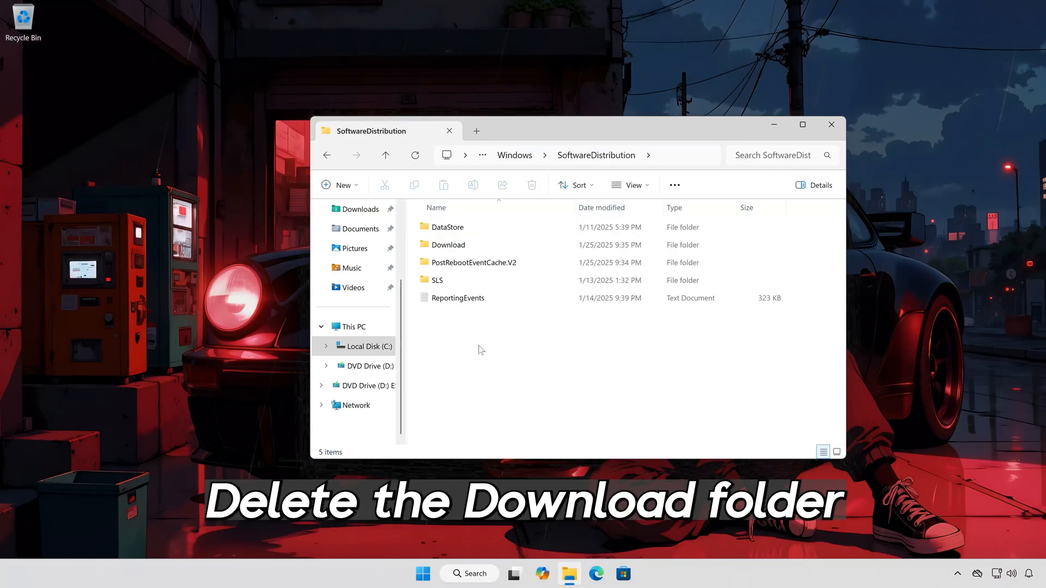
- Delete the Download folder inside SoftwareDistribution and close the File Explorer window
click(482, 246)
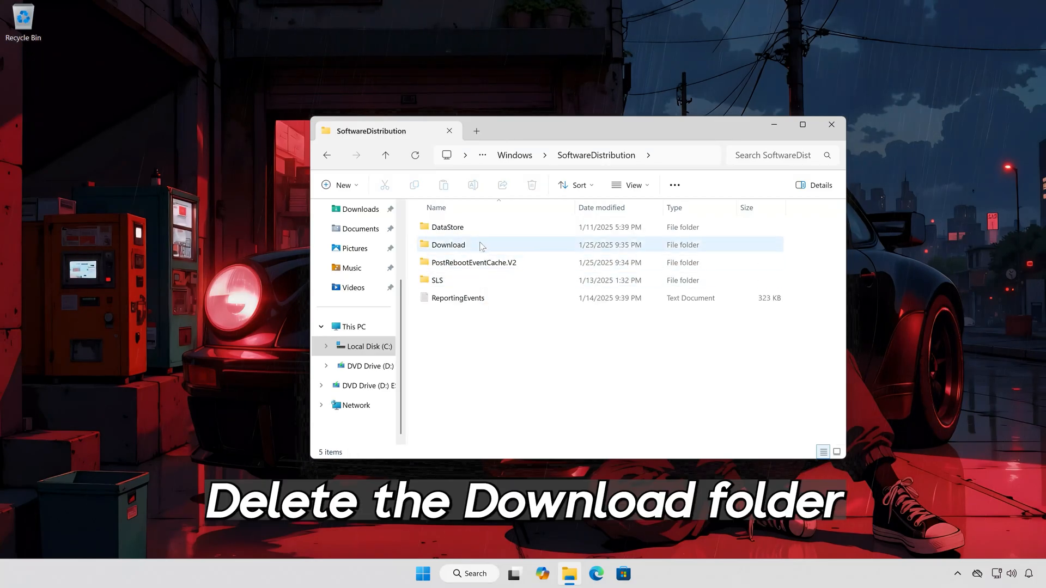
right_click(444, 248)
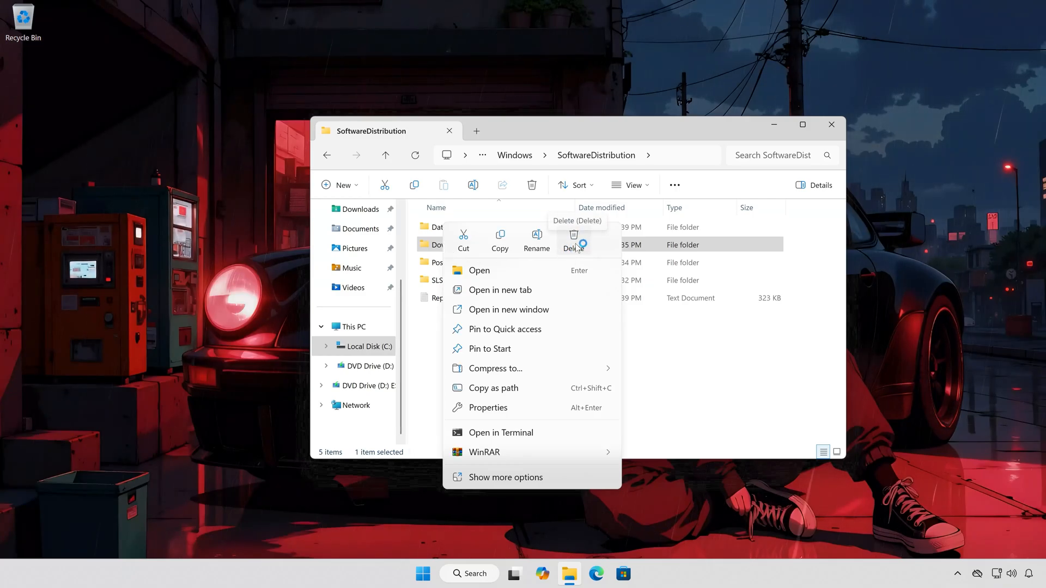
click(572, 248)
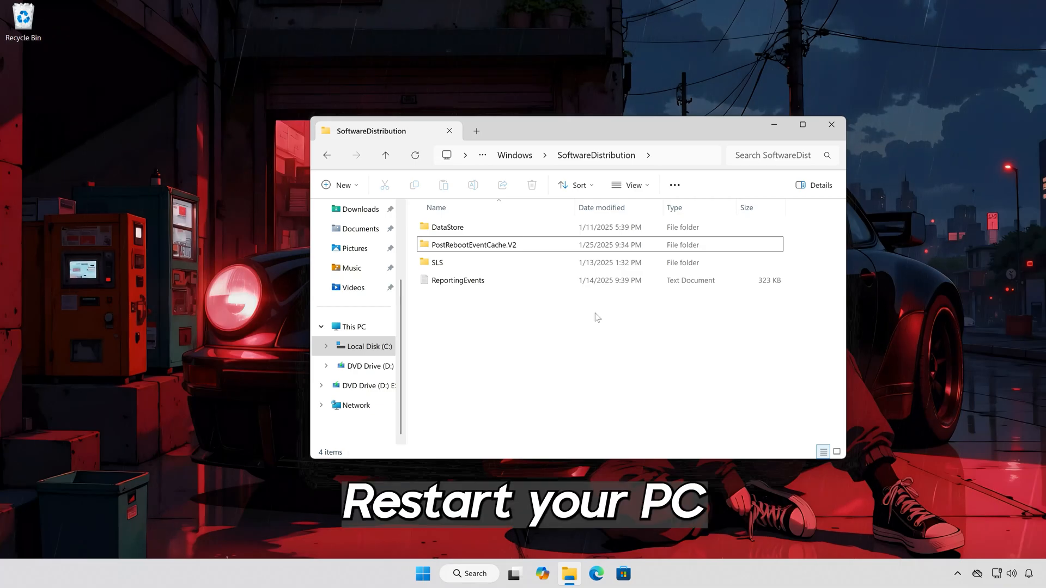
click(832, 125)
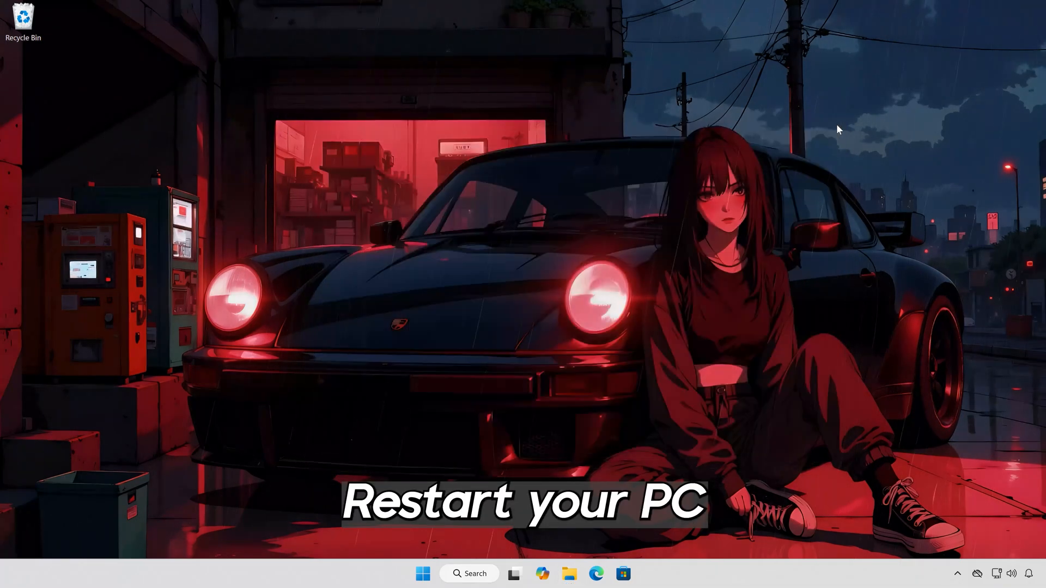
- Restart the PC after removing the Download folder
click(424, 580)
click(675, 532)
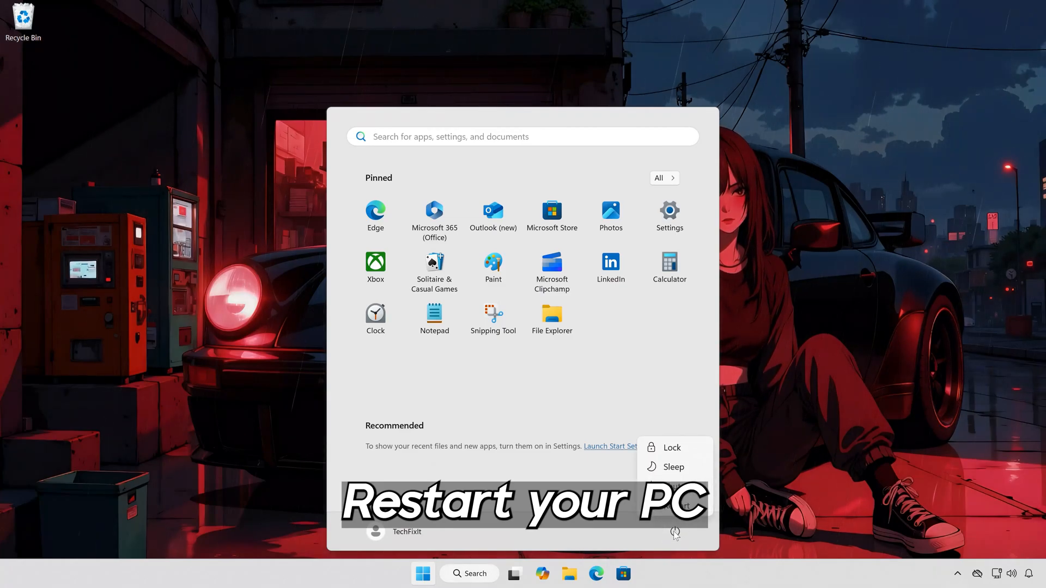
click(682, 506)
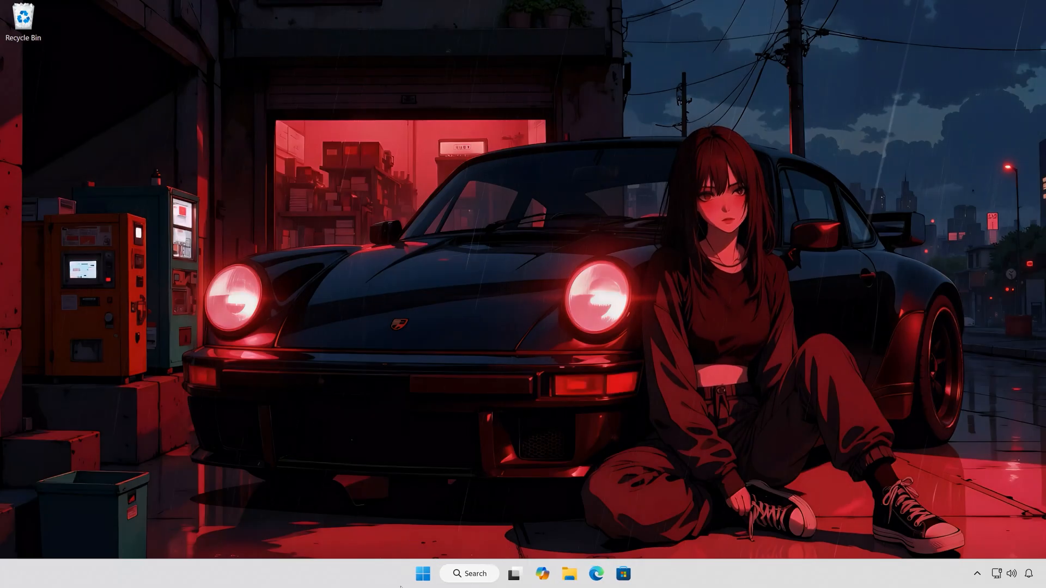
- Download and install all available updates on the Windows Update page of the Settings app, and close Settings
key(super)
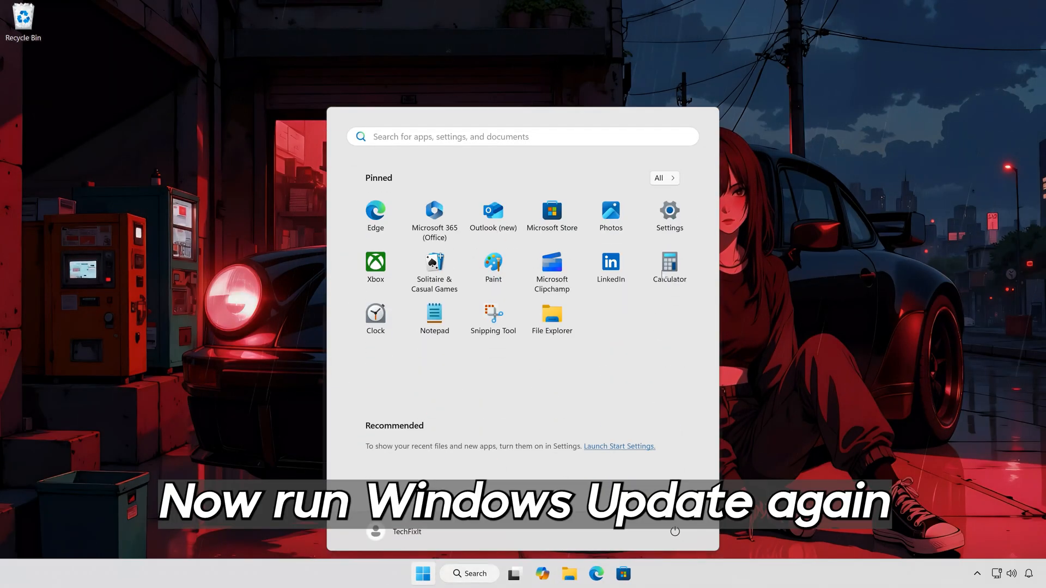
click(661, 230)
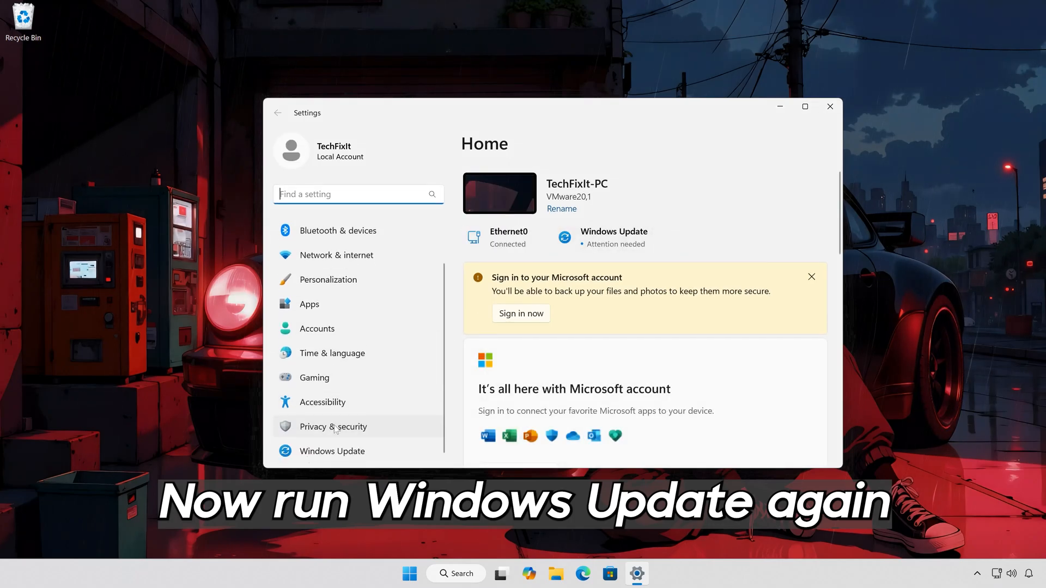
click(333, 451)
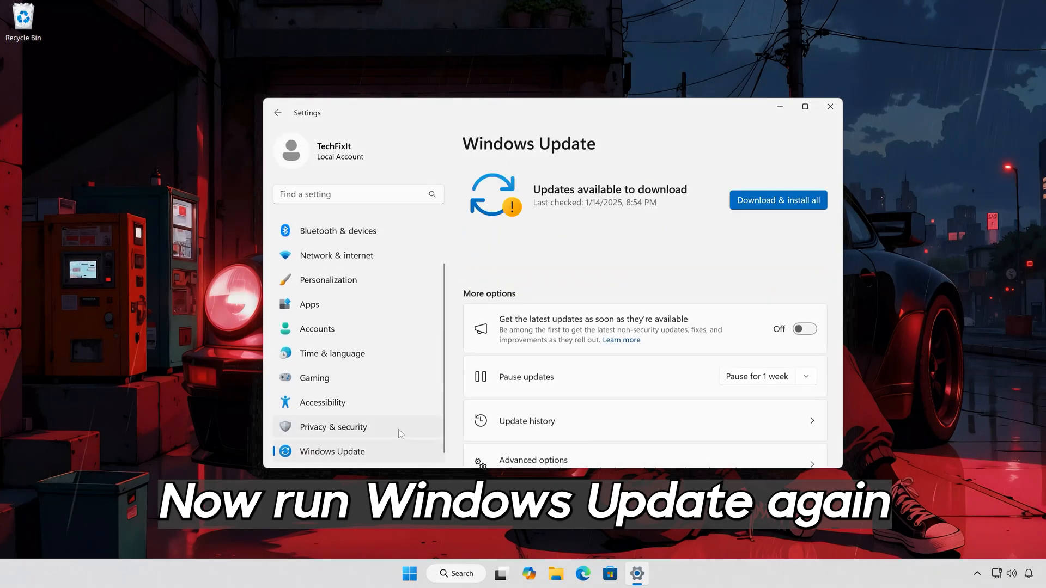
click(764, 201)
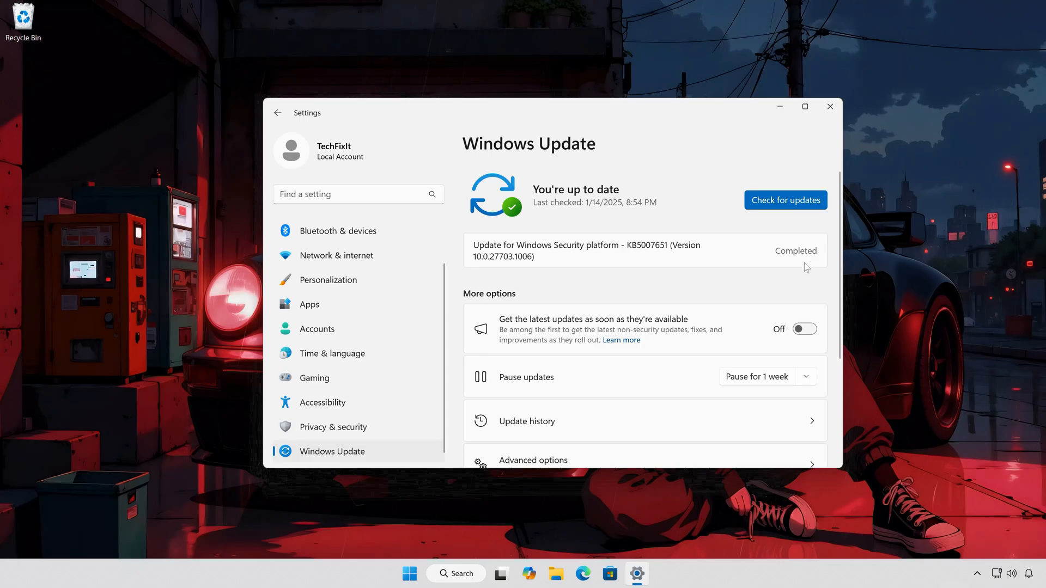
click(830, 107)
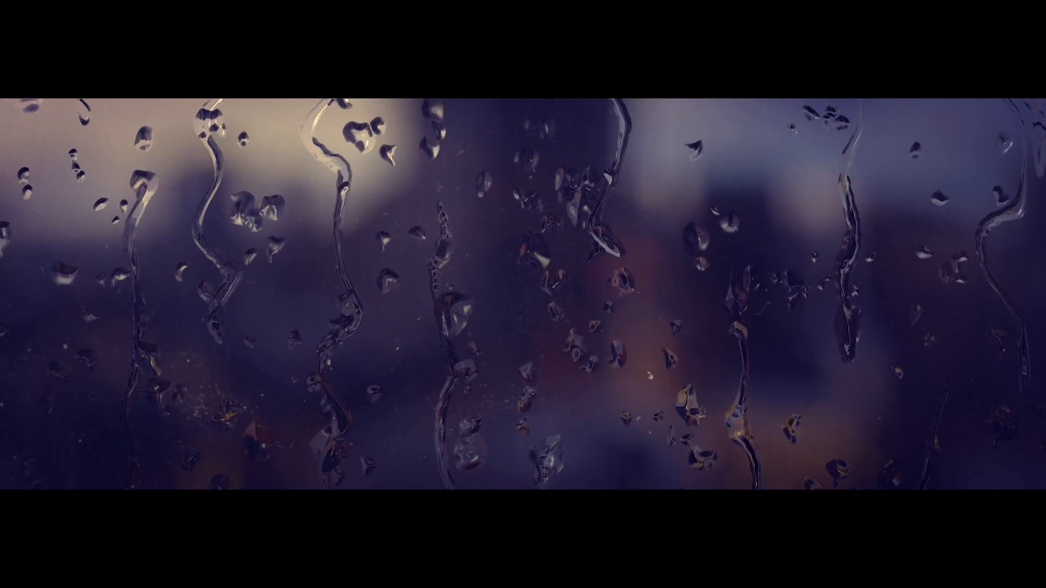